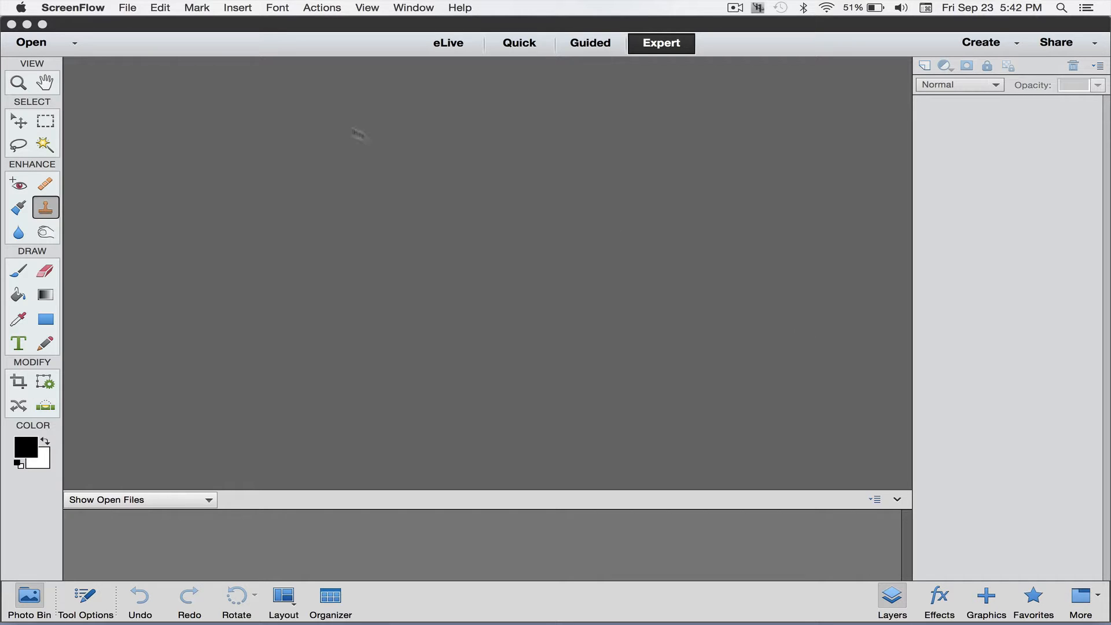
Open the raw photo Nikon D700.NEF from the Desktop and bring it into the editor with its default raw settings
left_click(26, 46)
left_click(26, 46)
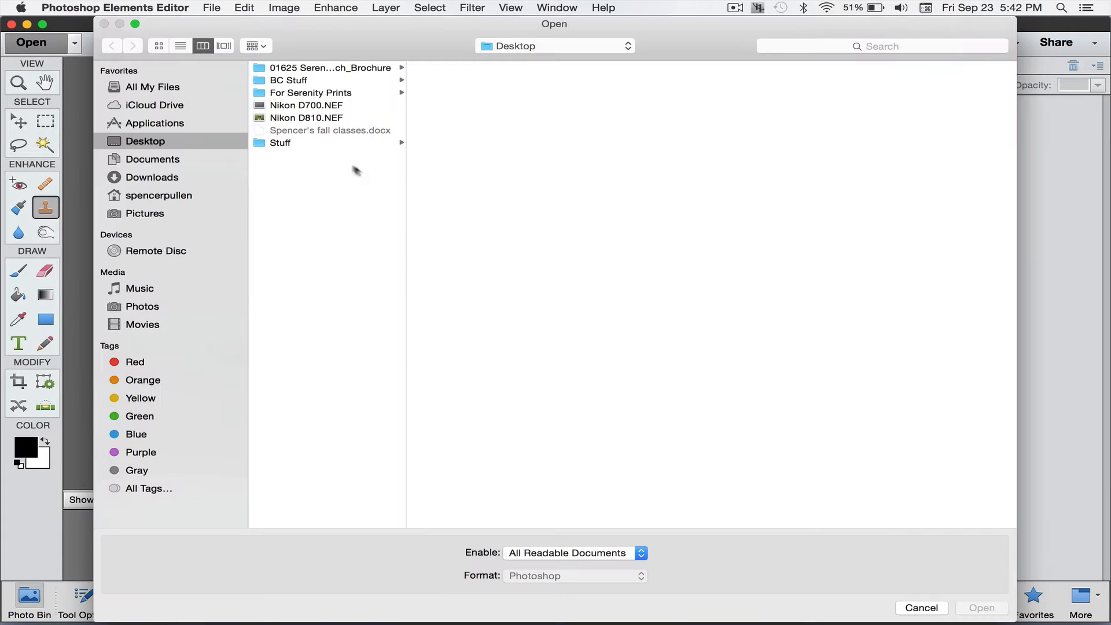
left_click(300, 105)
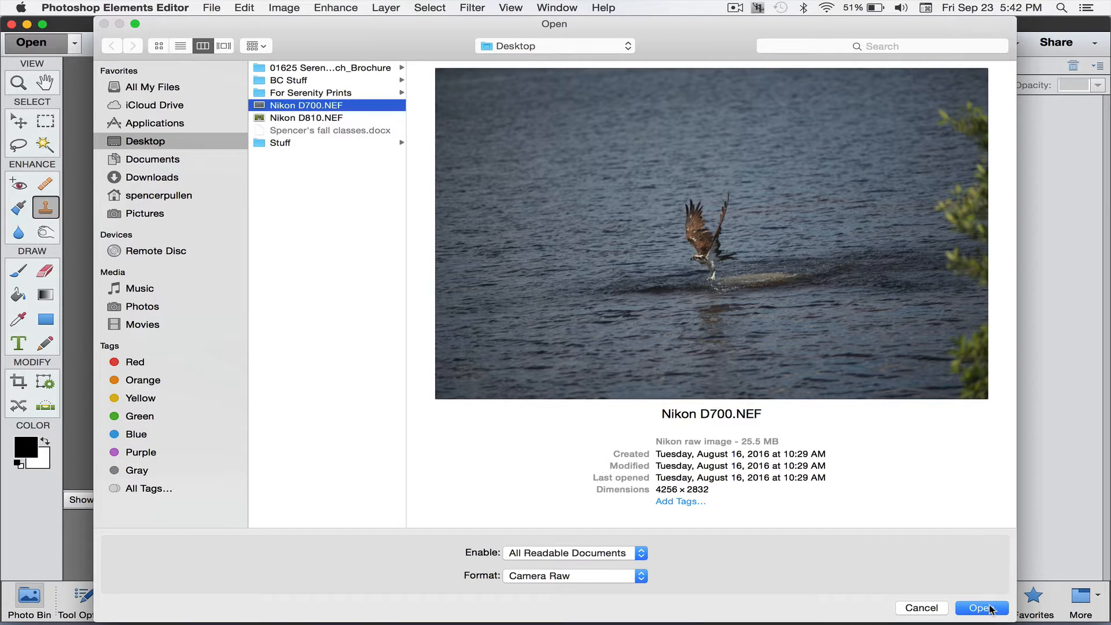
left_click(990, 609)
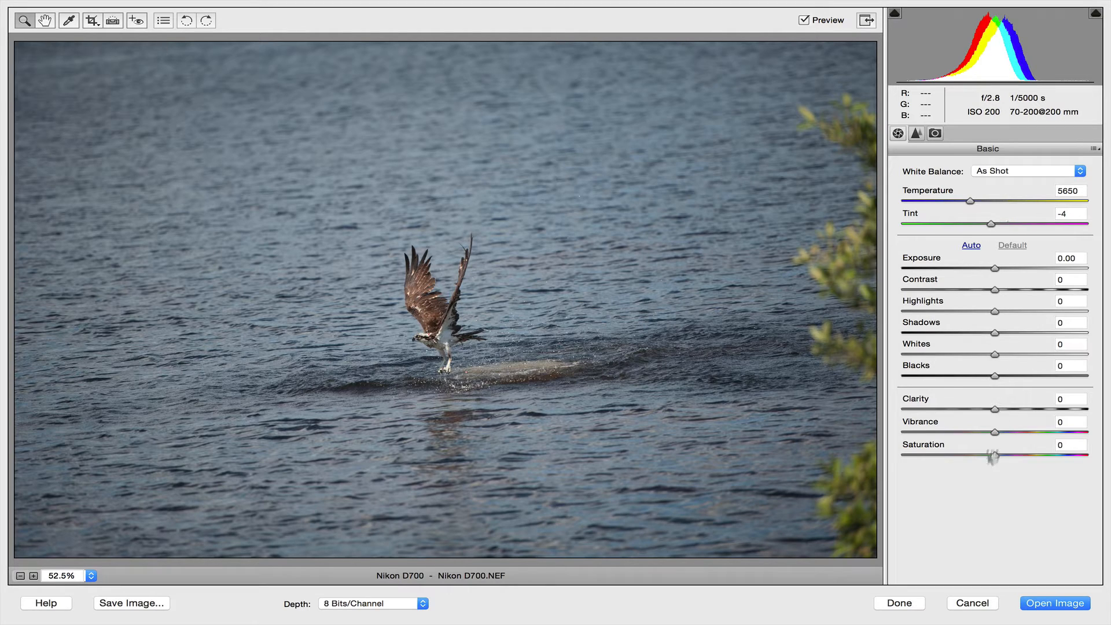
left_click(1044, 597)
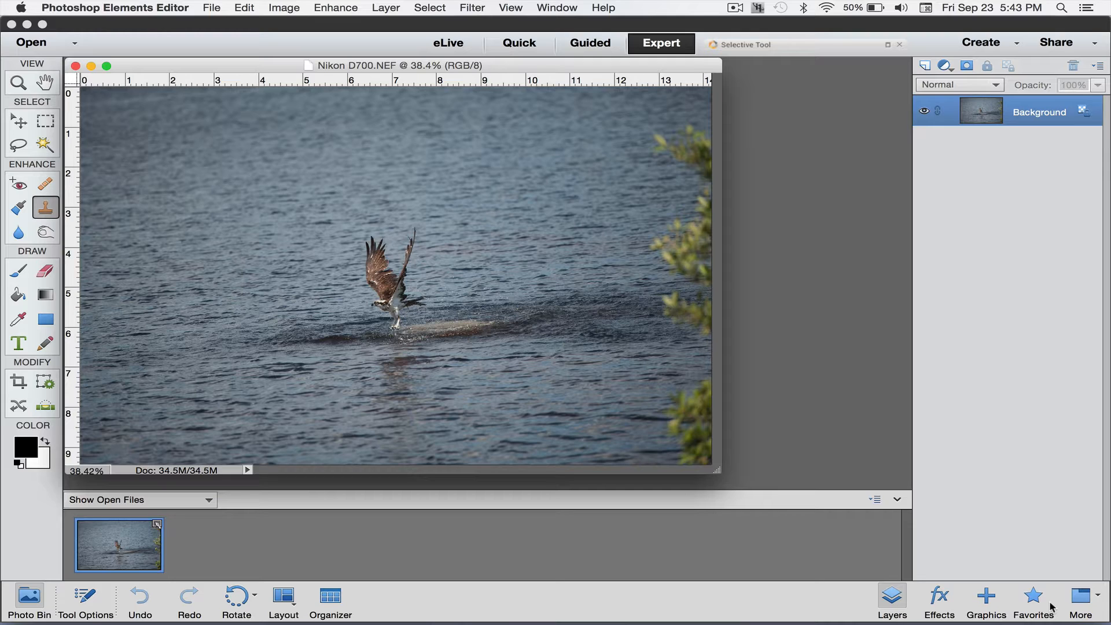
Activate the Hand tool and open the Image Size settings to examine the photo's document dimensions and resolution
mouse_move(857, 624)
left_click(45, 84)
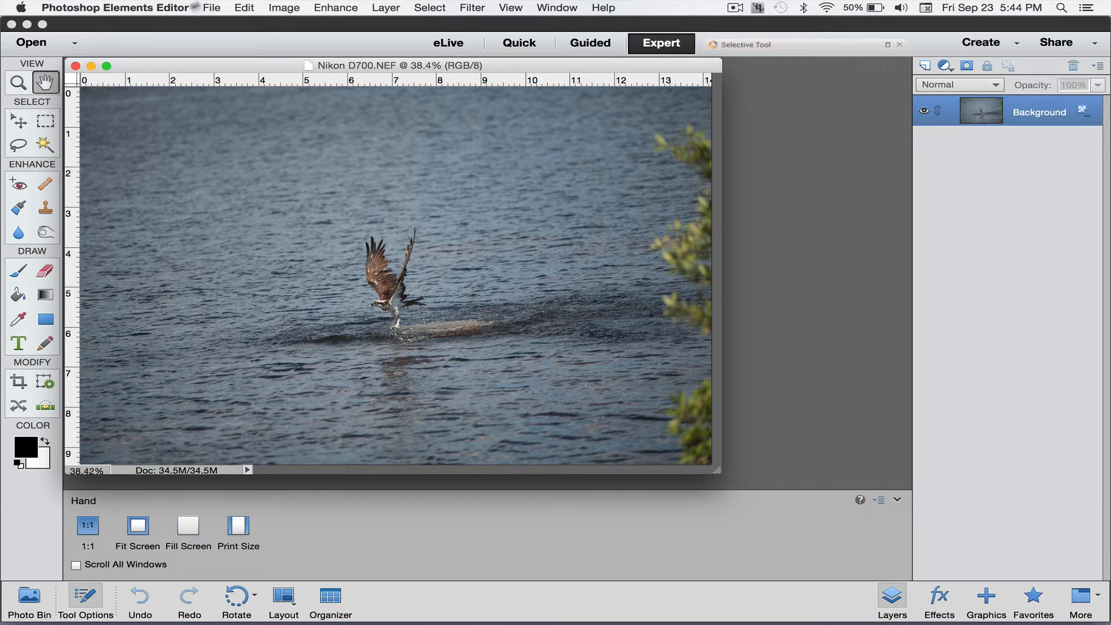
left_click(285, 6)
mouse_move(307, 92)
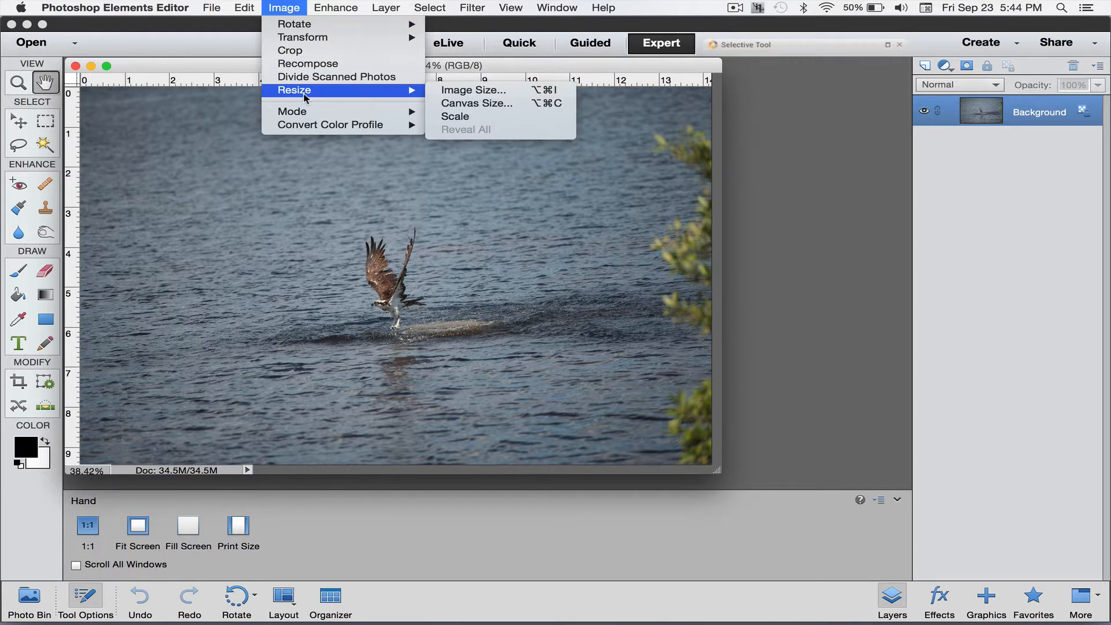
left_click(473, 90)
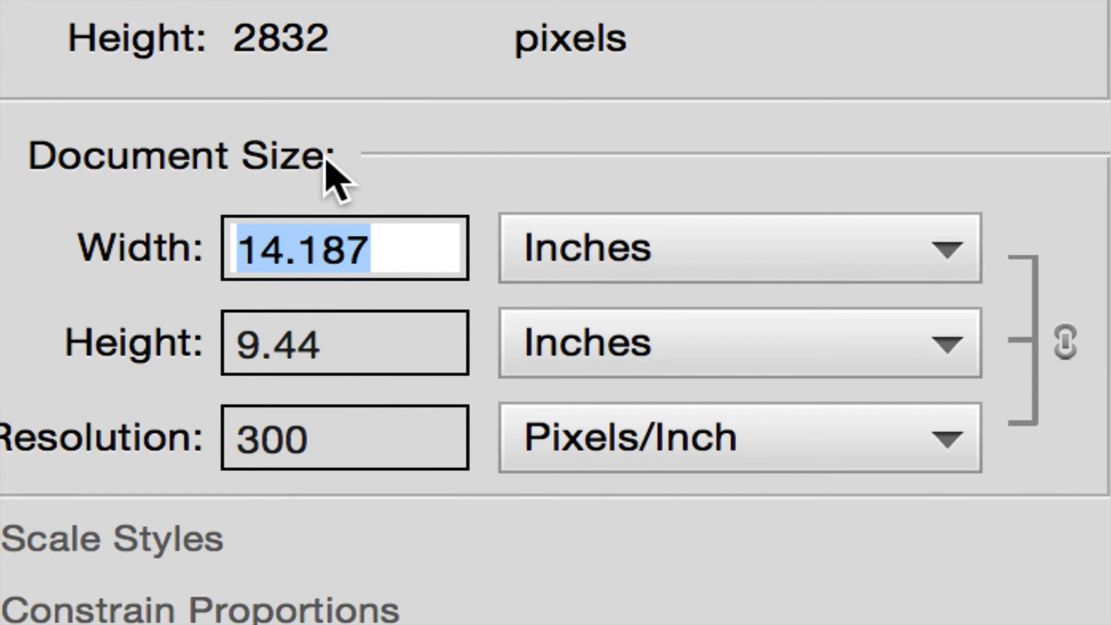
mouse_move(327, 164)
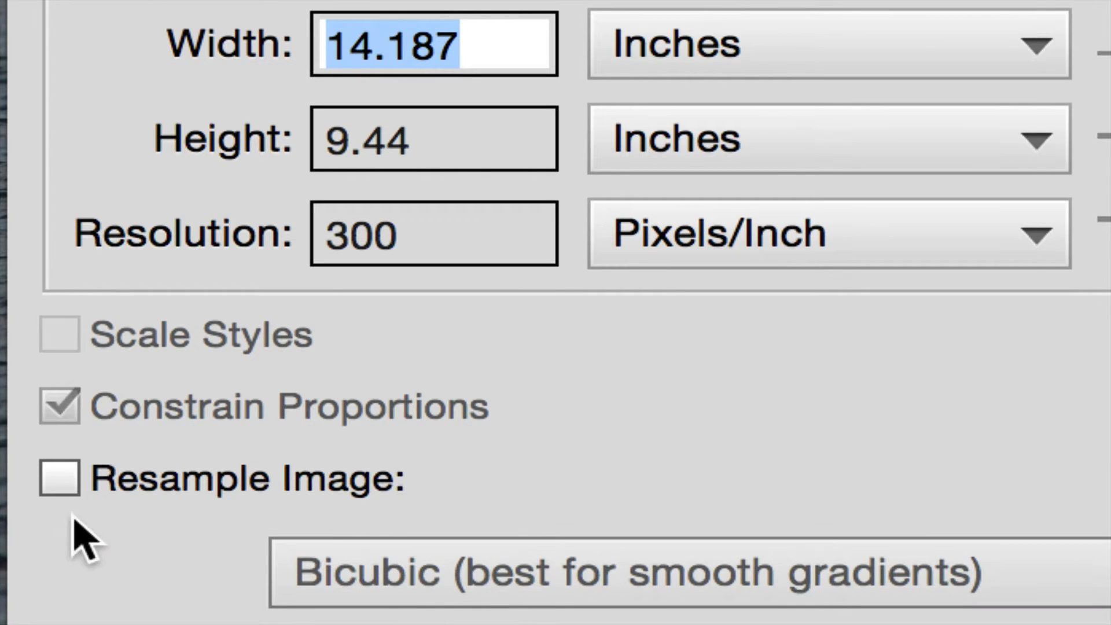
Try resampling the image with constrained proportions to a 20-inch width and a 16.308-inch height, and cancel the resize
left_click(63, 481)
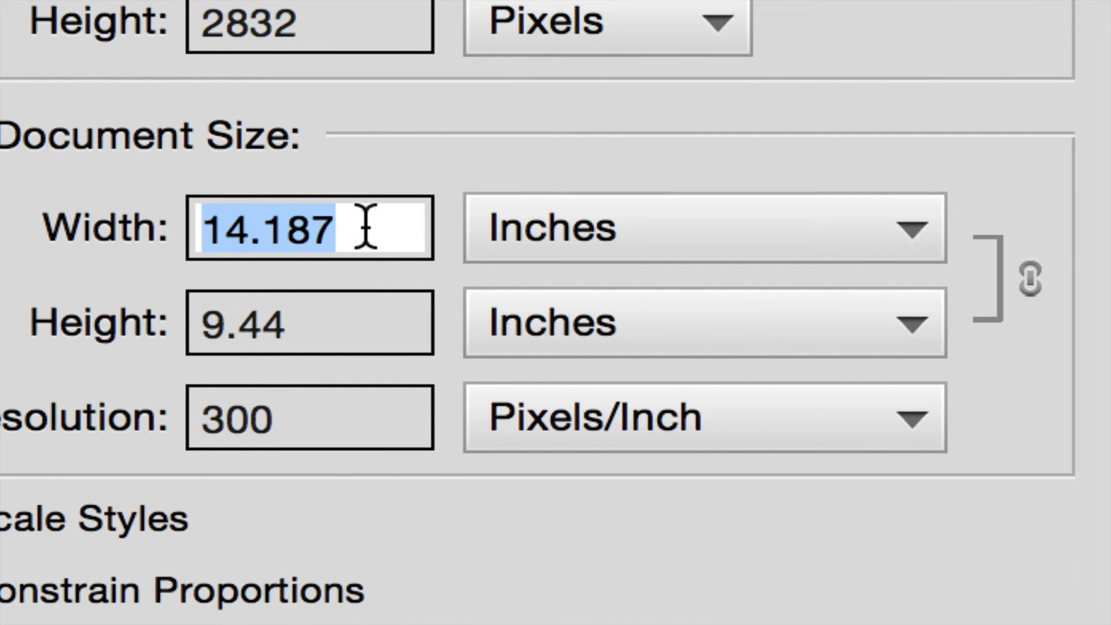
type("20")
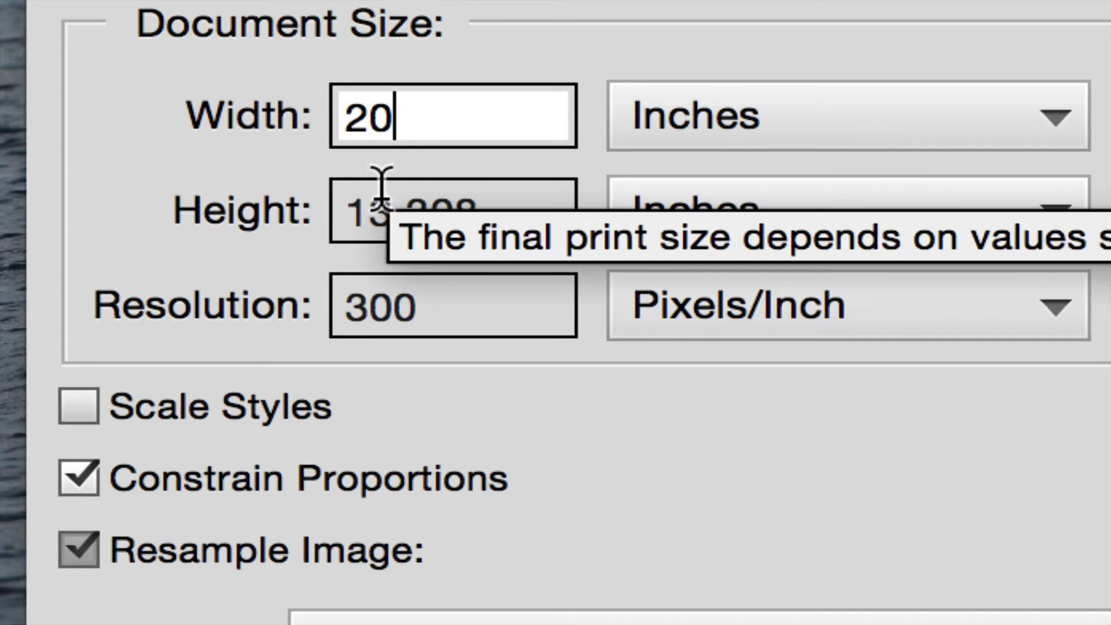
left_click_drag(394, 208, 340, 209)
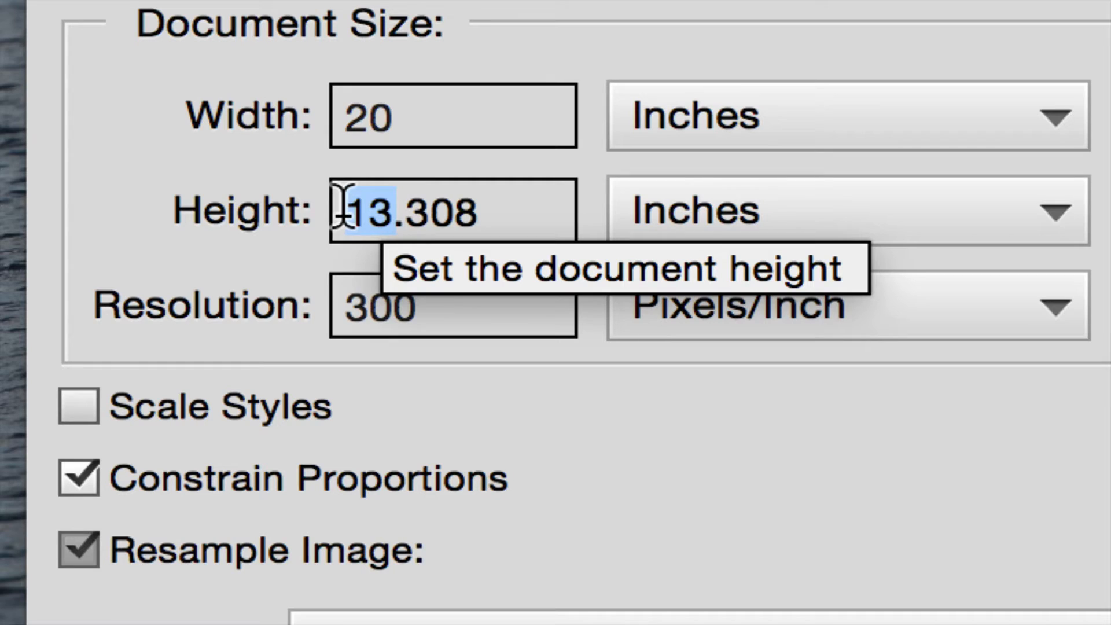
type("16")
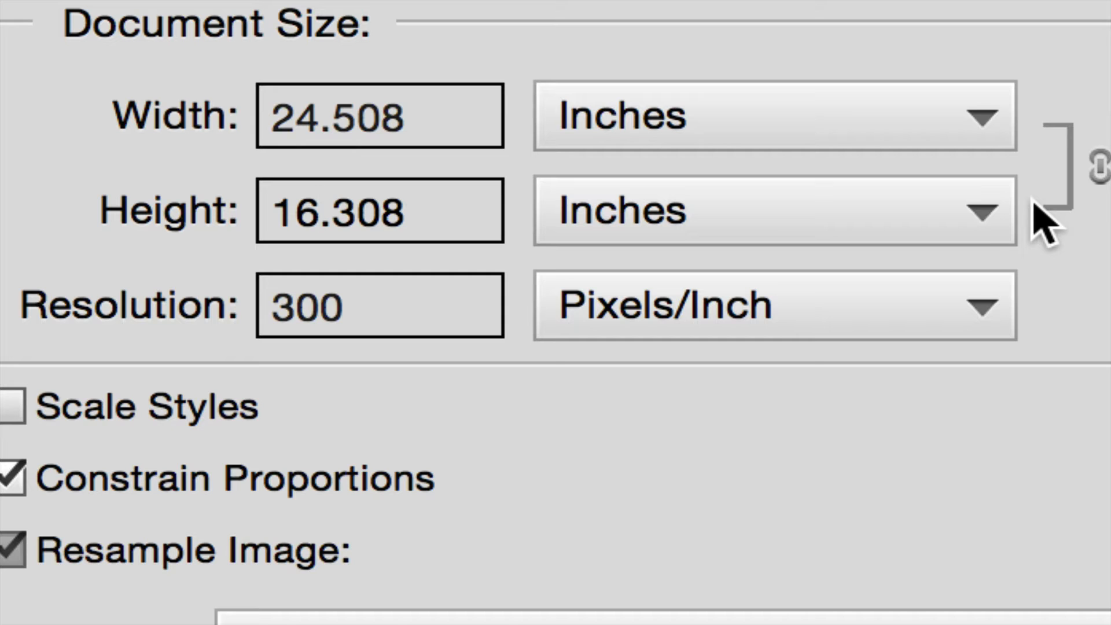
left_click(741, 325)
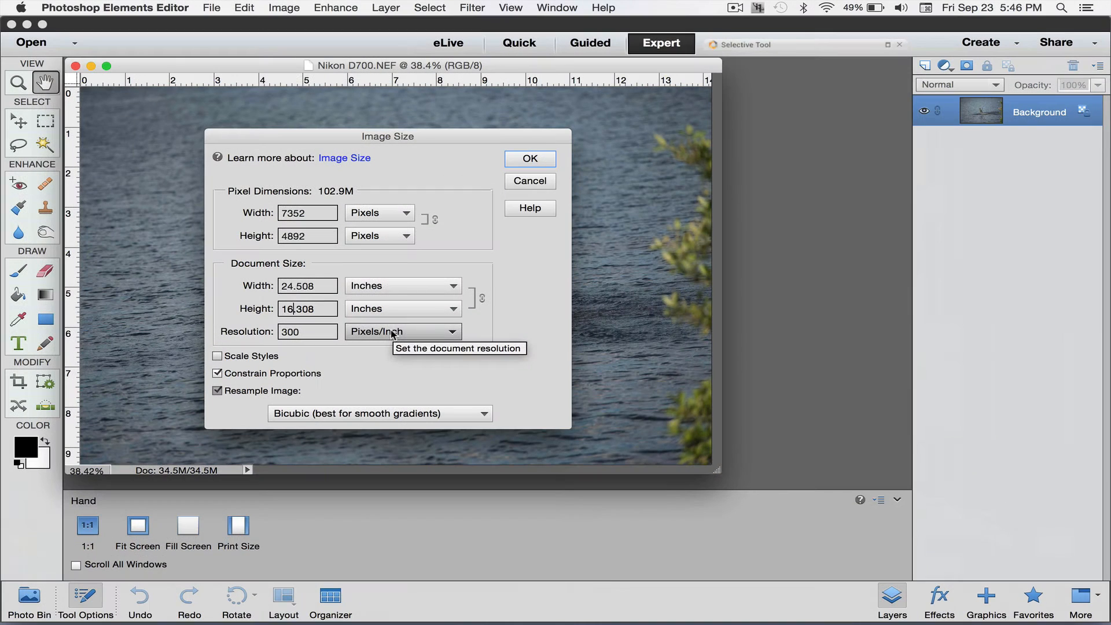
left_click(531, 181)
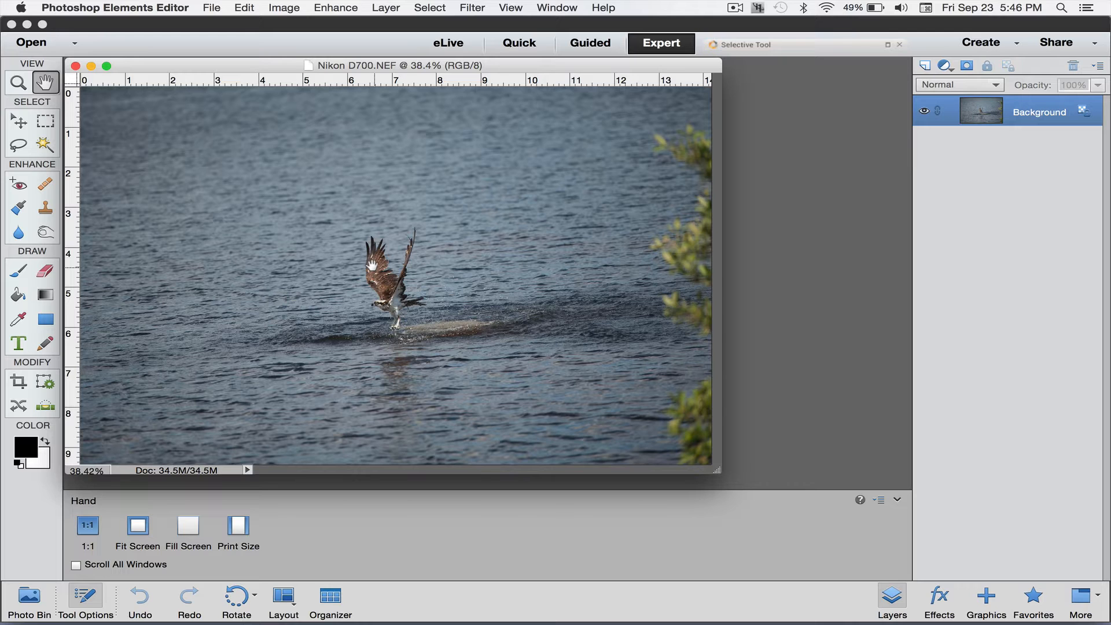
Set up the Crop tool with a custom size of 20 in wide by 16 in high
left_click(18, 382)
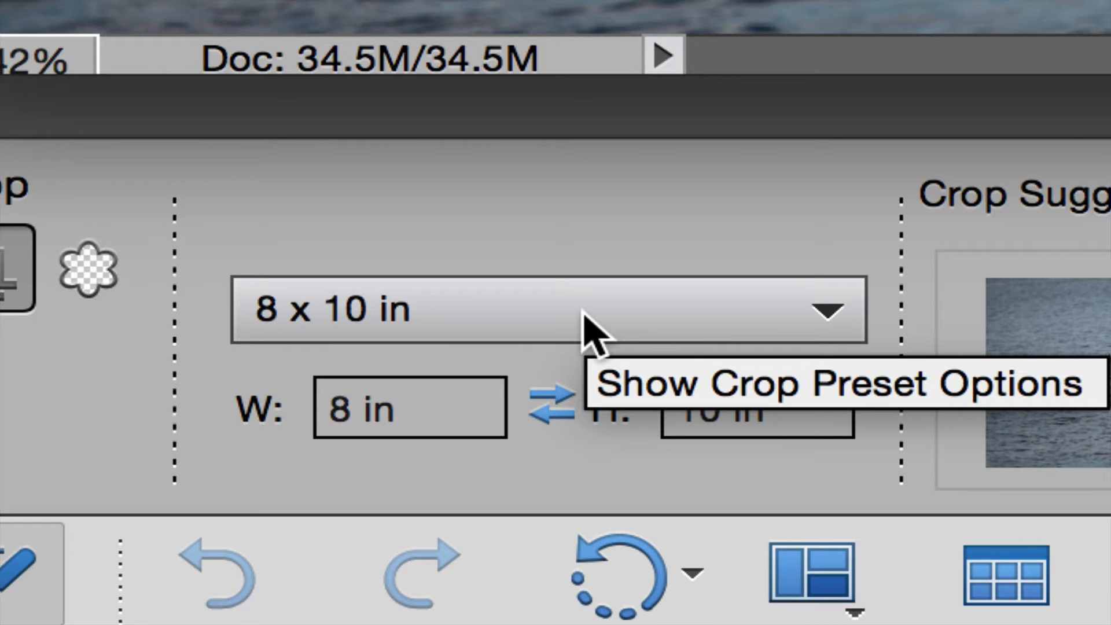
left_click(583, 315)
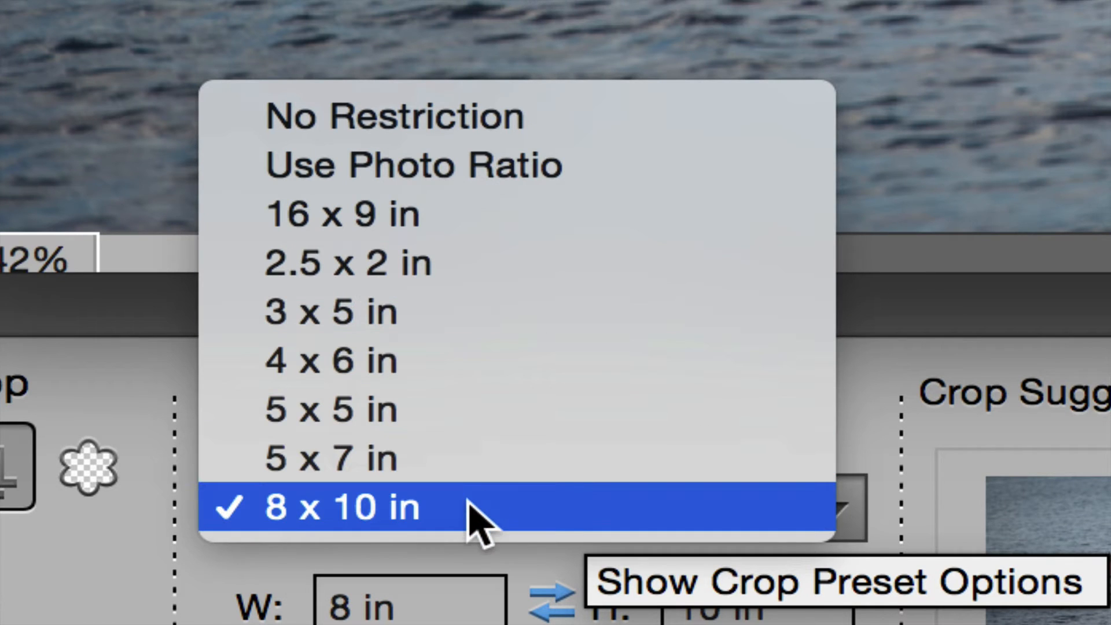
left_click(482, 130)
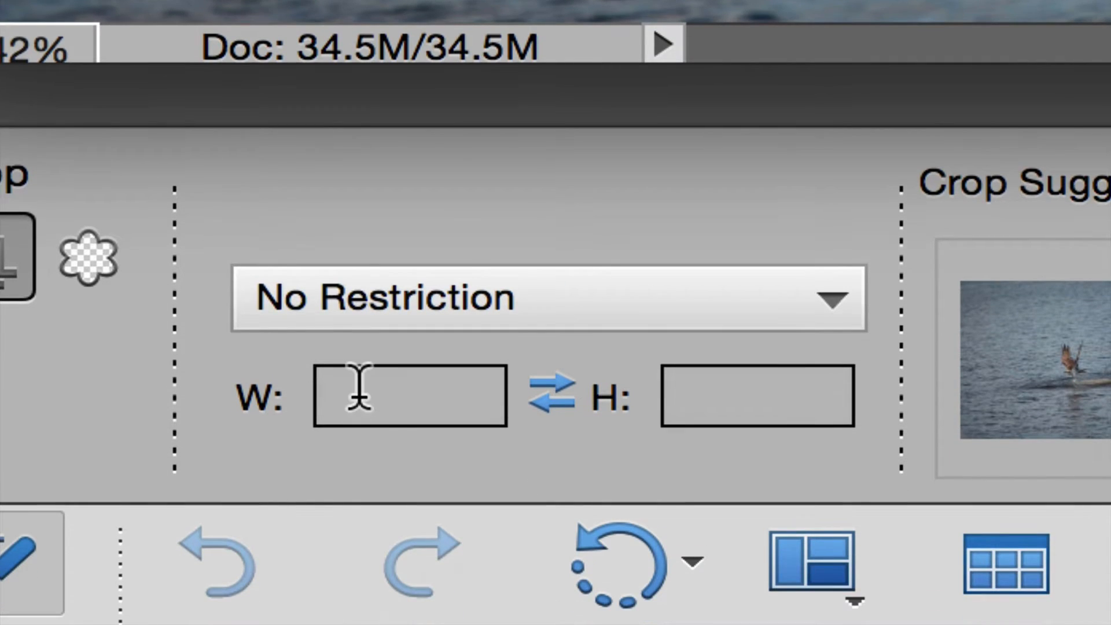
left_click(360, 387)
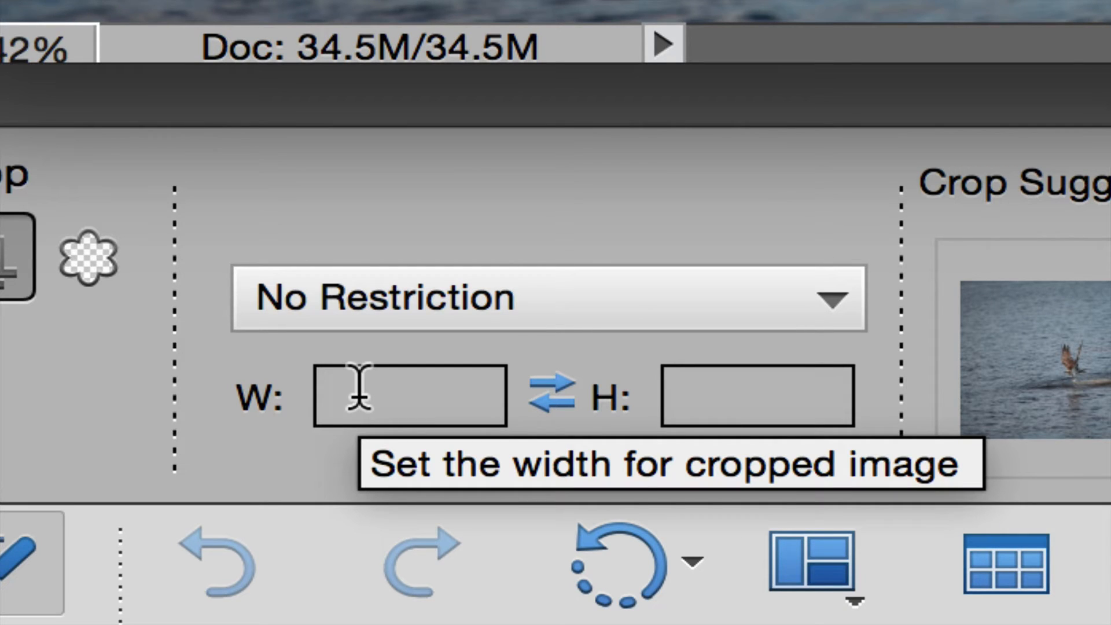
type("20")
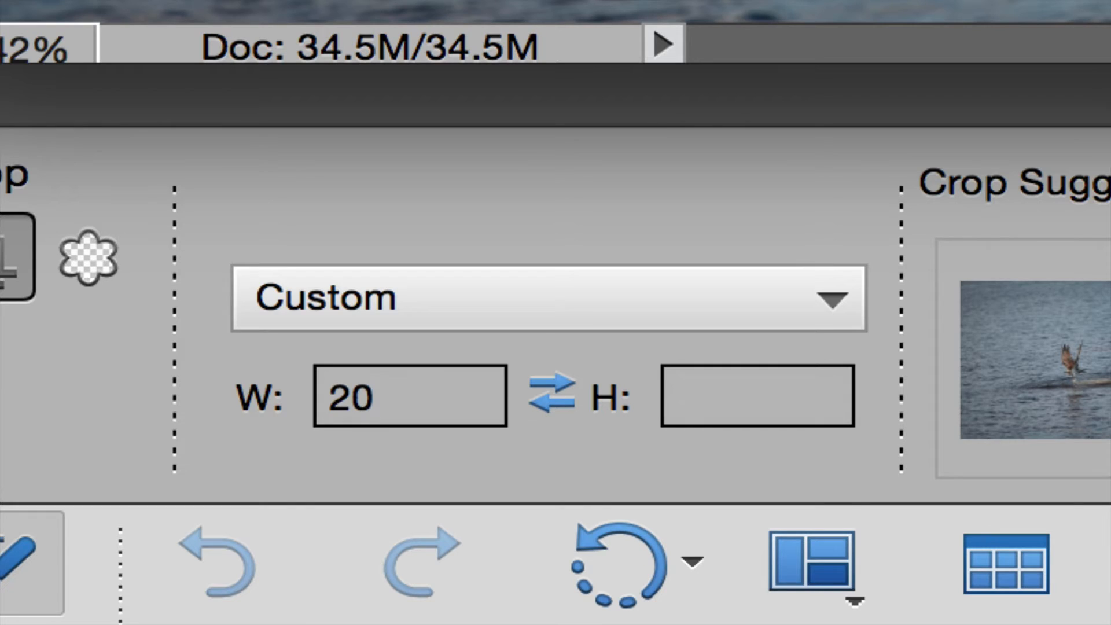
key("Tab")
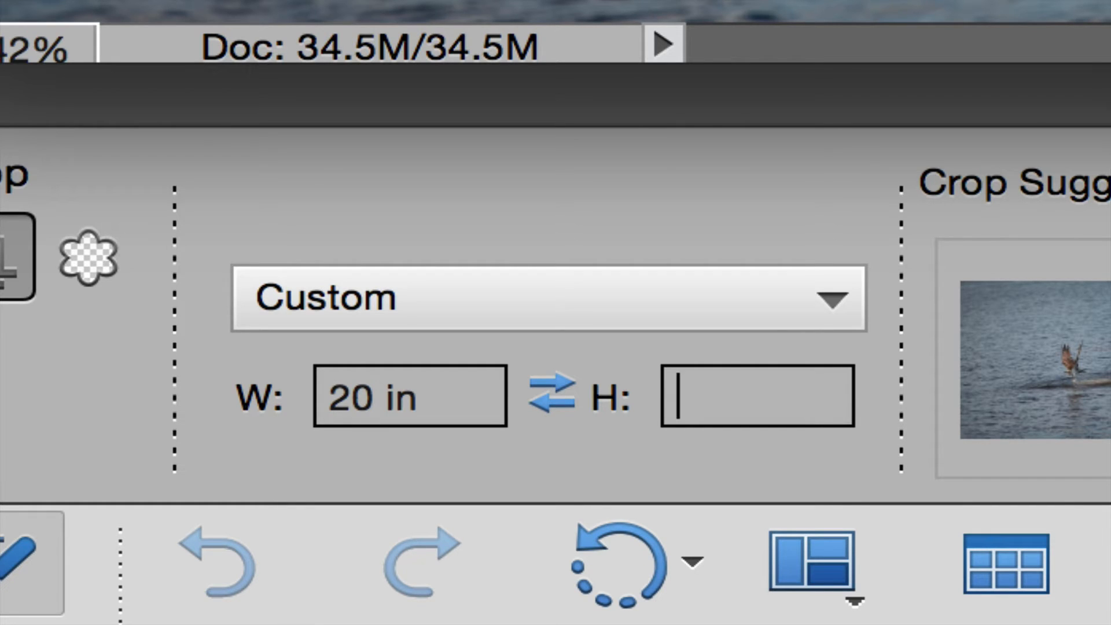
type("16")
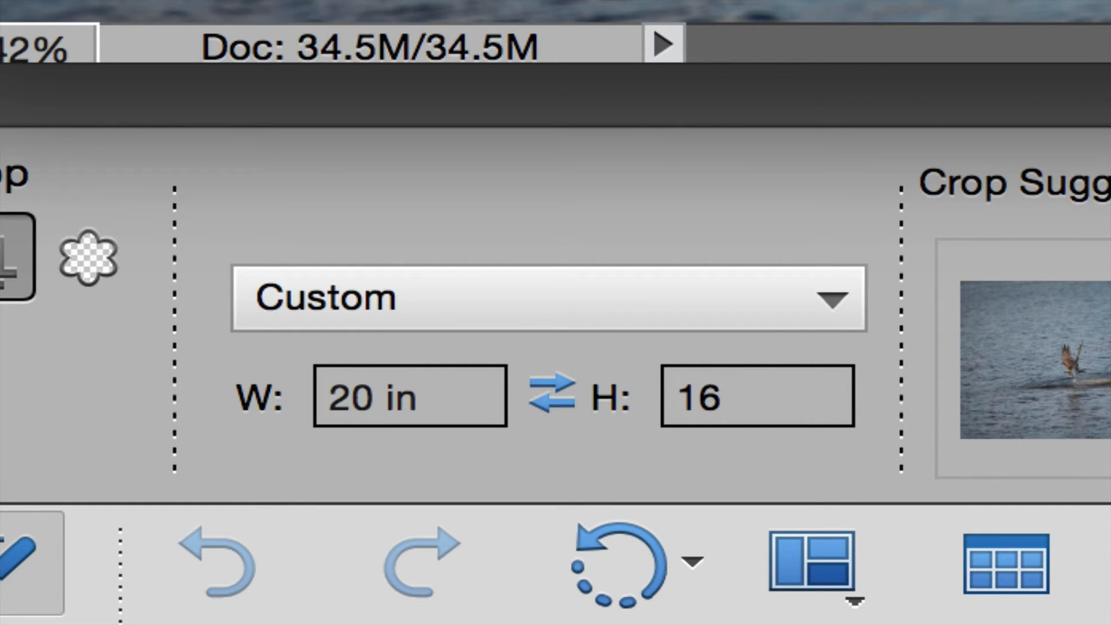
key("Return")
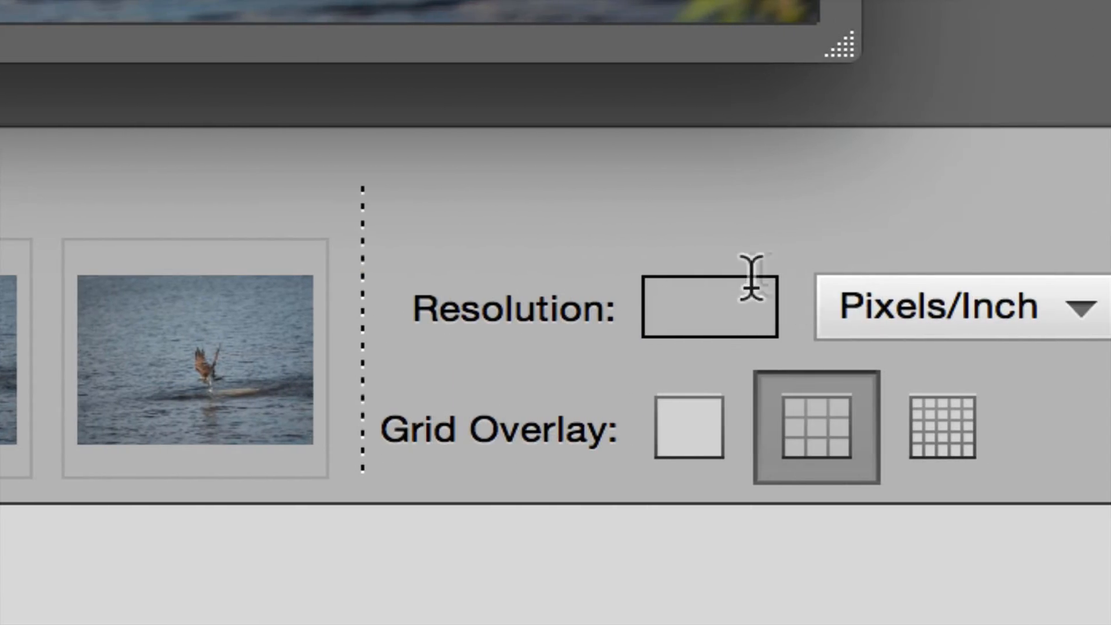
Try a crop resolution of 300 pixels per inch and clear the value again
left_click(898, 308)
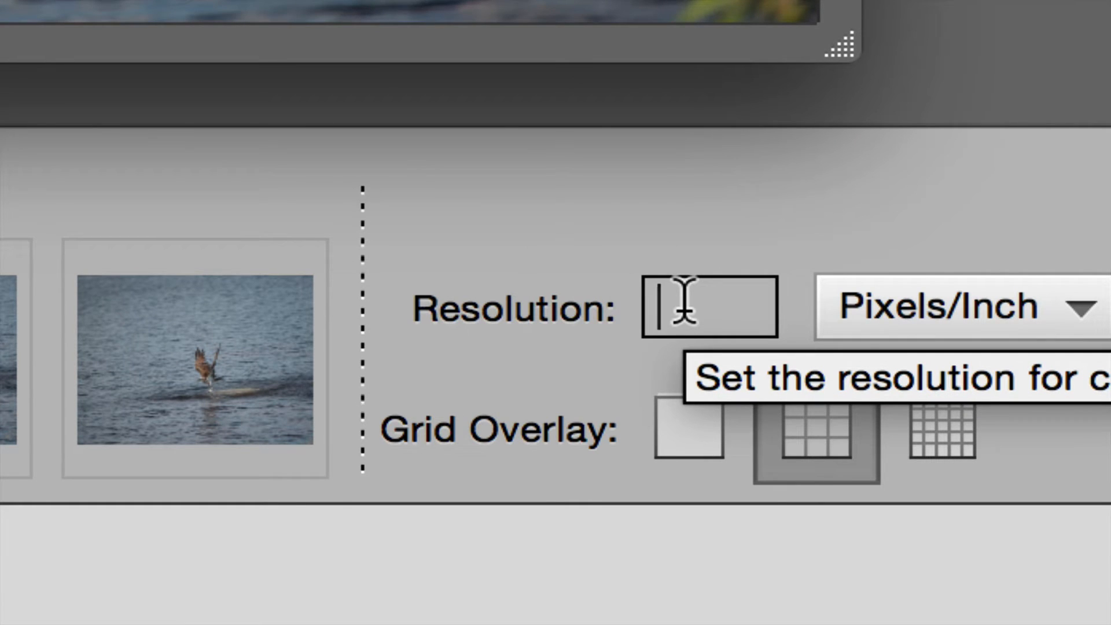
type("300")
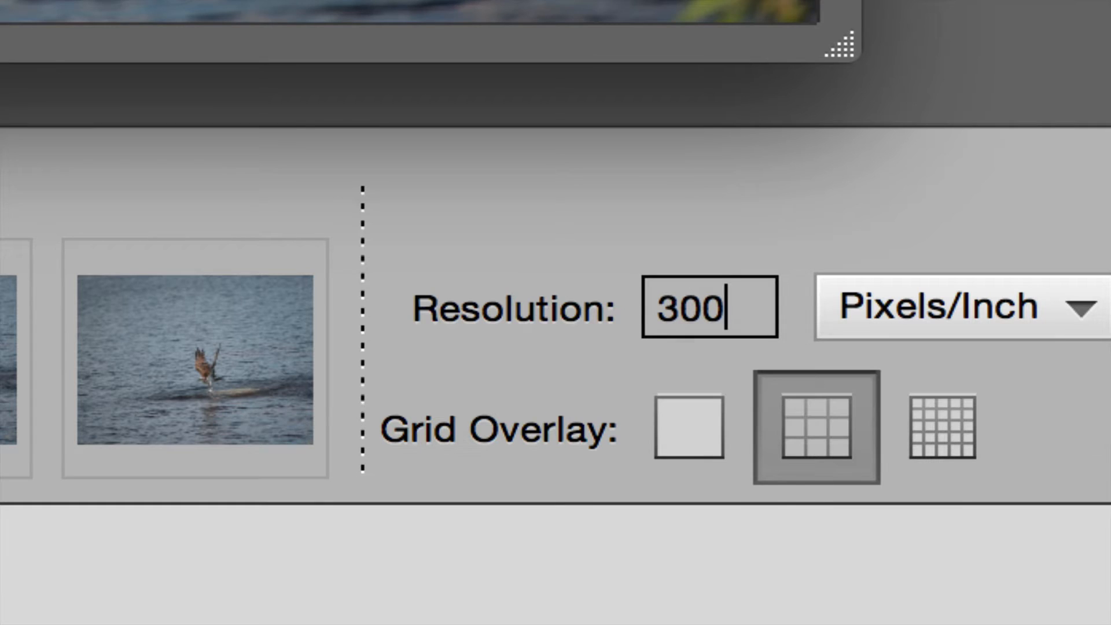
key("BackSpace")
key("BackSpace")
key("BackSpace")
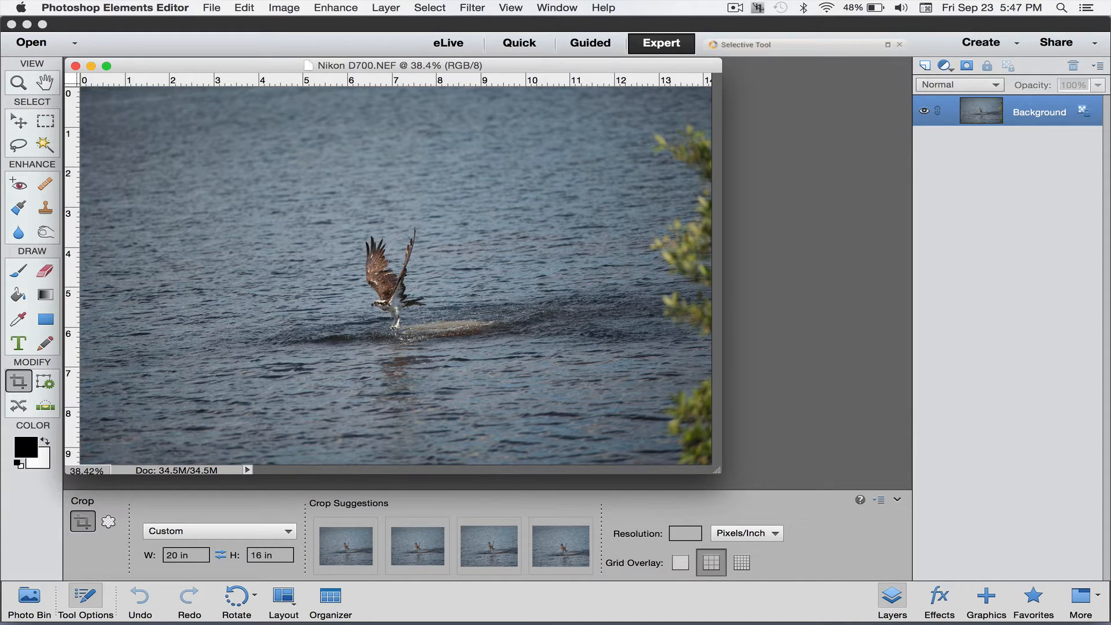
Try framing the osprey with a landscape 20 x 16 in crop, adjusting its size and position, and cancel it
left_click_drag(266, 214, 608, 377)
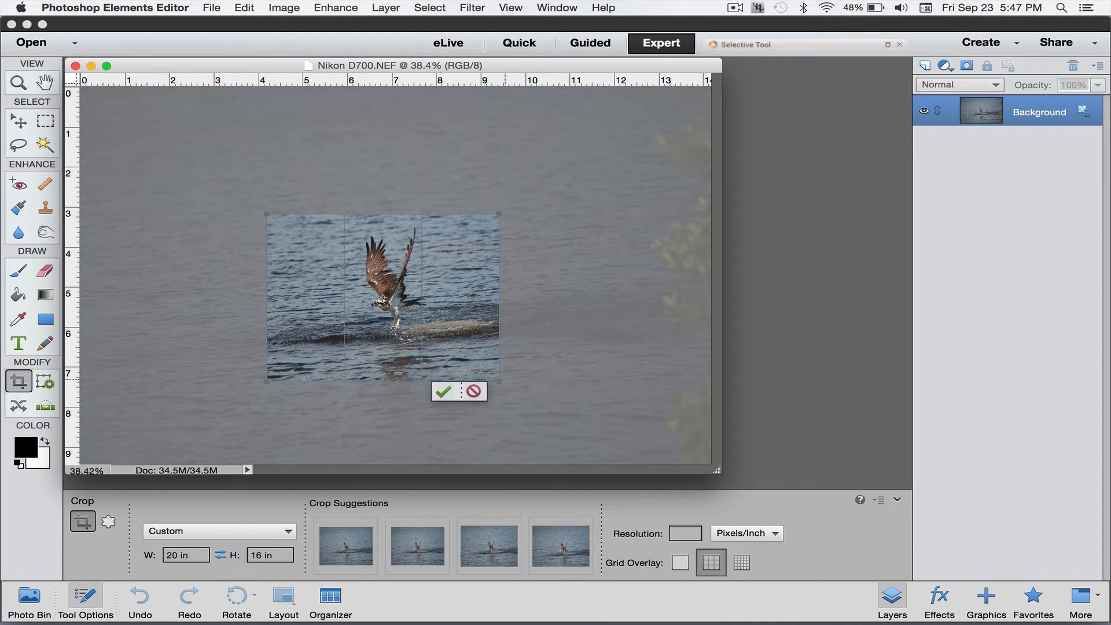
mouse_move(499, 381)
left_mouse_down()
mouse_move(535, 407)
mouse_move(507, 386)
left_mouse_up()
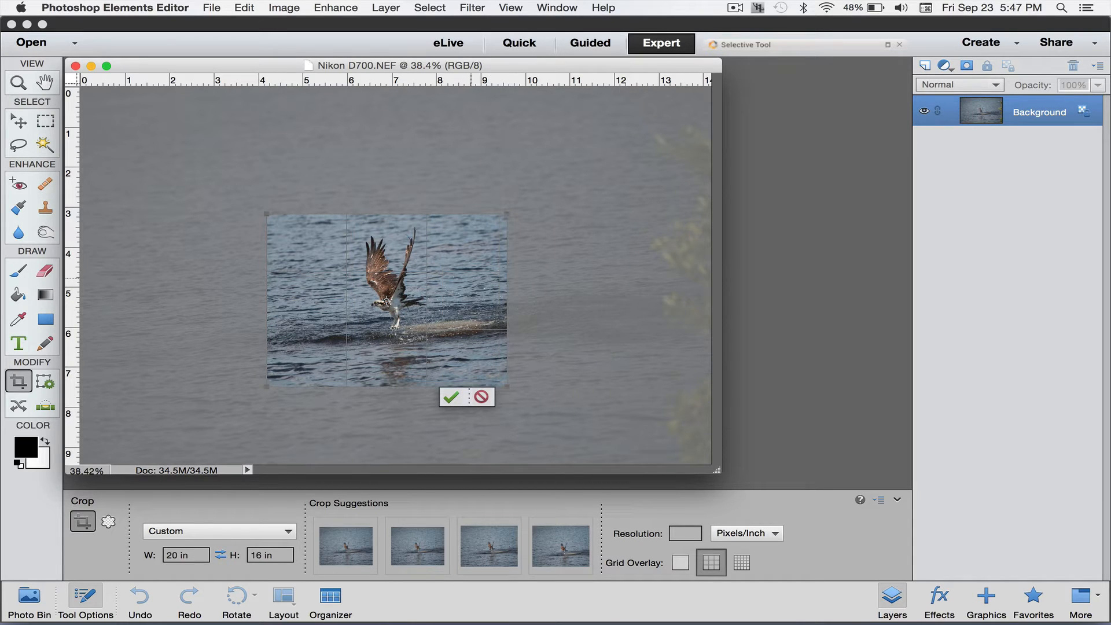
left_click_drag(387, 300, 395, 299)
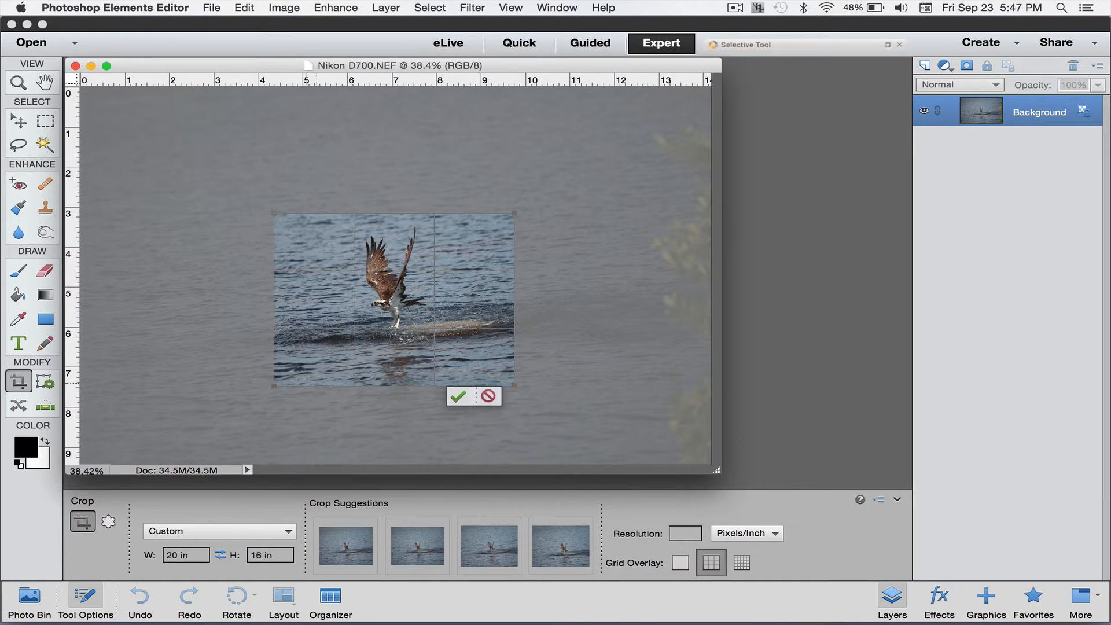
left_click_drag(274, 385, 282, 381)
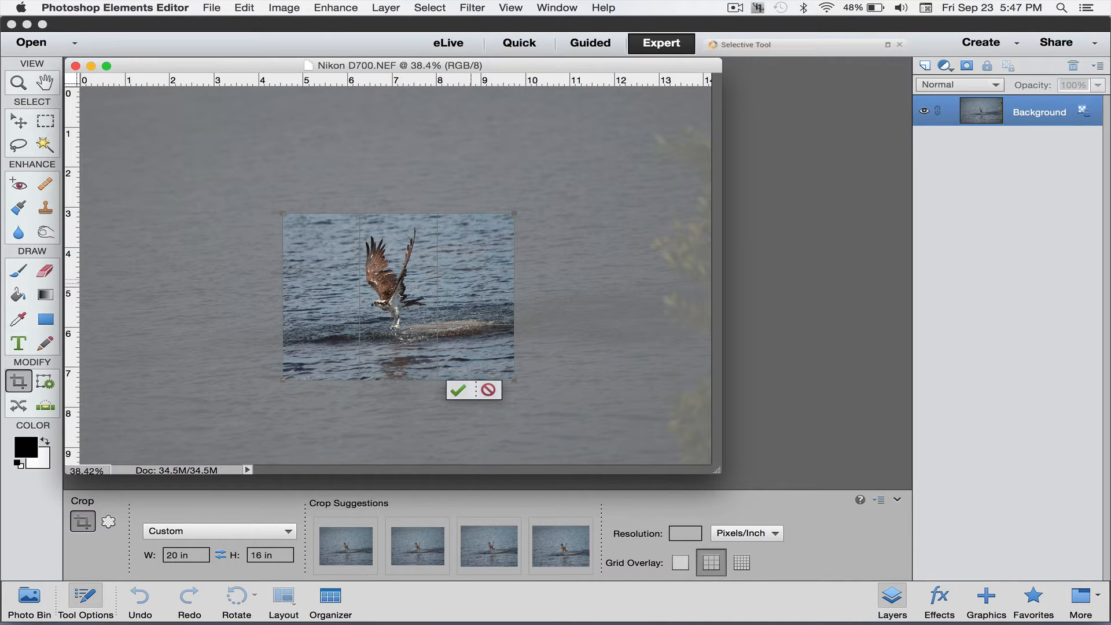
left_click_drag(399, 296, 389, 292)
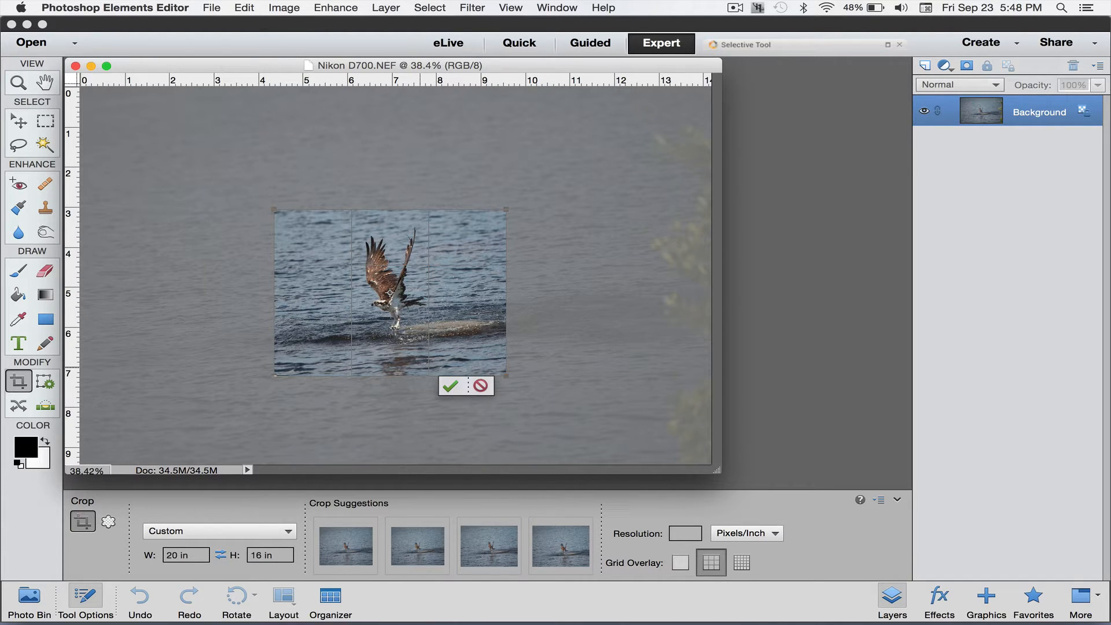
left_click(481, 386)
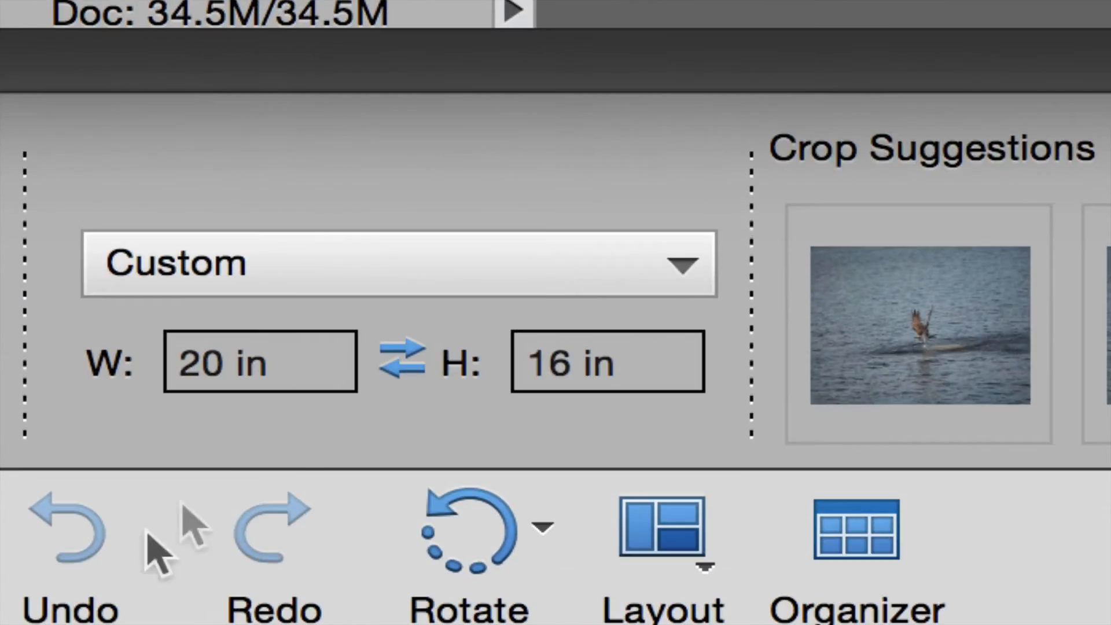
Swap the crop size to 16 x 20 in, crop the photo tightly around the osprey, and view the result at 100%
left_click(414, 379)
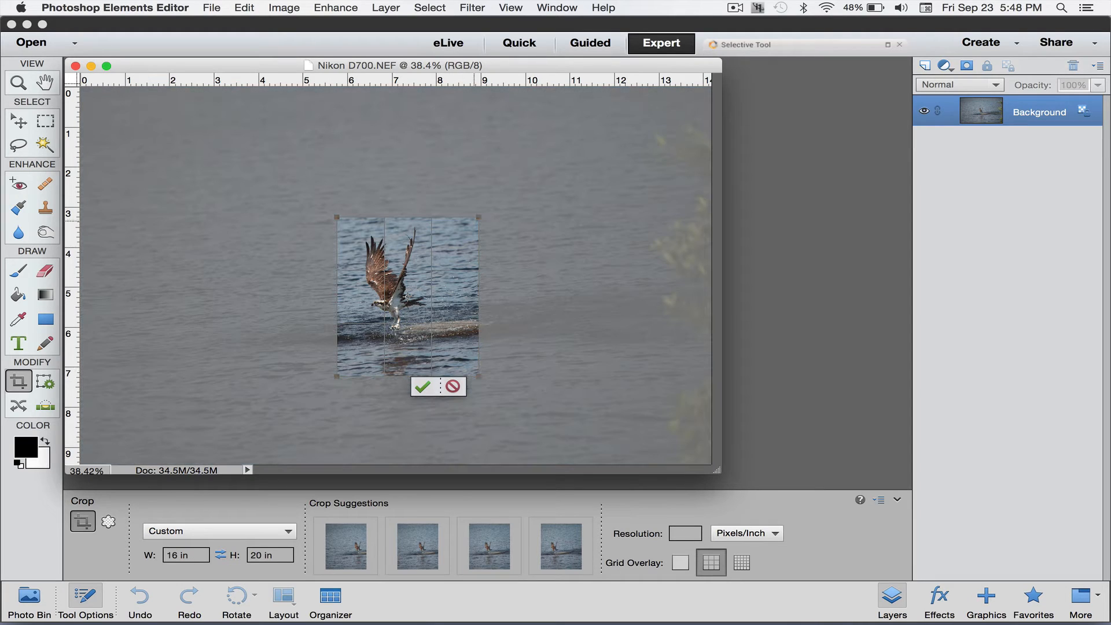
left_click_drag(472, 239, 458, 235)
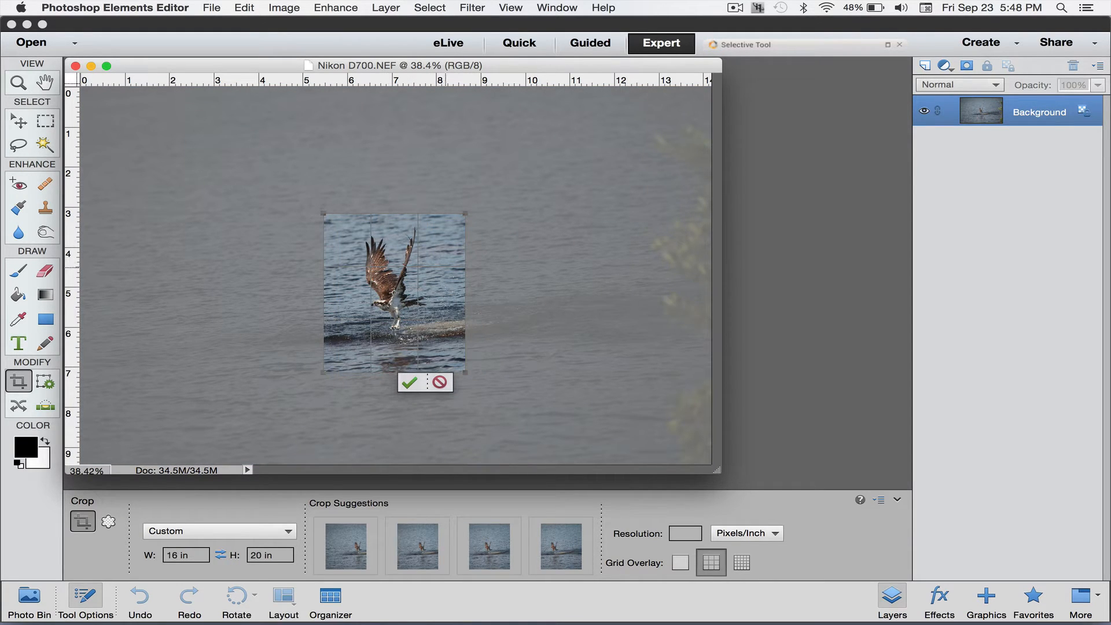
left_click(409, 382)
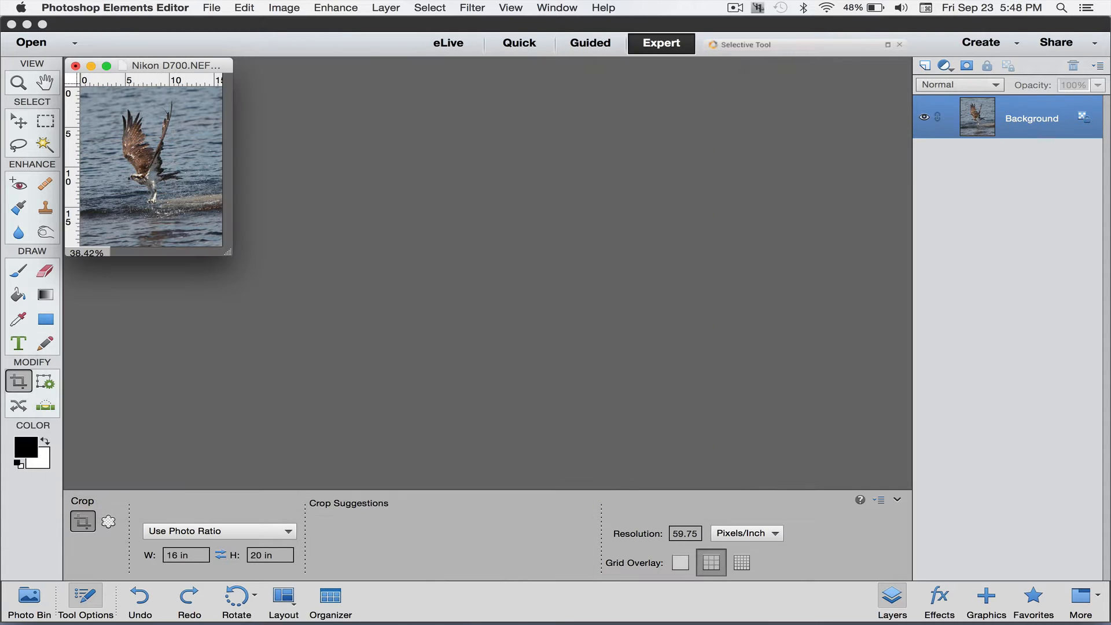
key("super+equal")
key("super+equal")
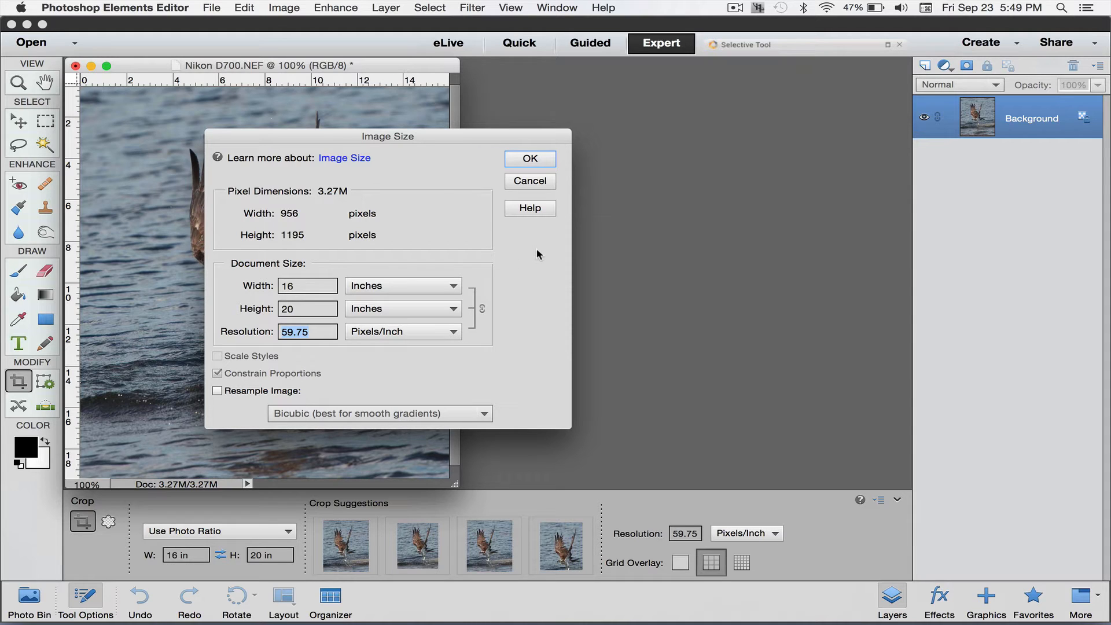
Dismiss the image size dialog and close the cropped osprey photo without saving it
left_click(525, 183)
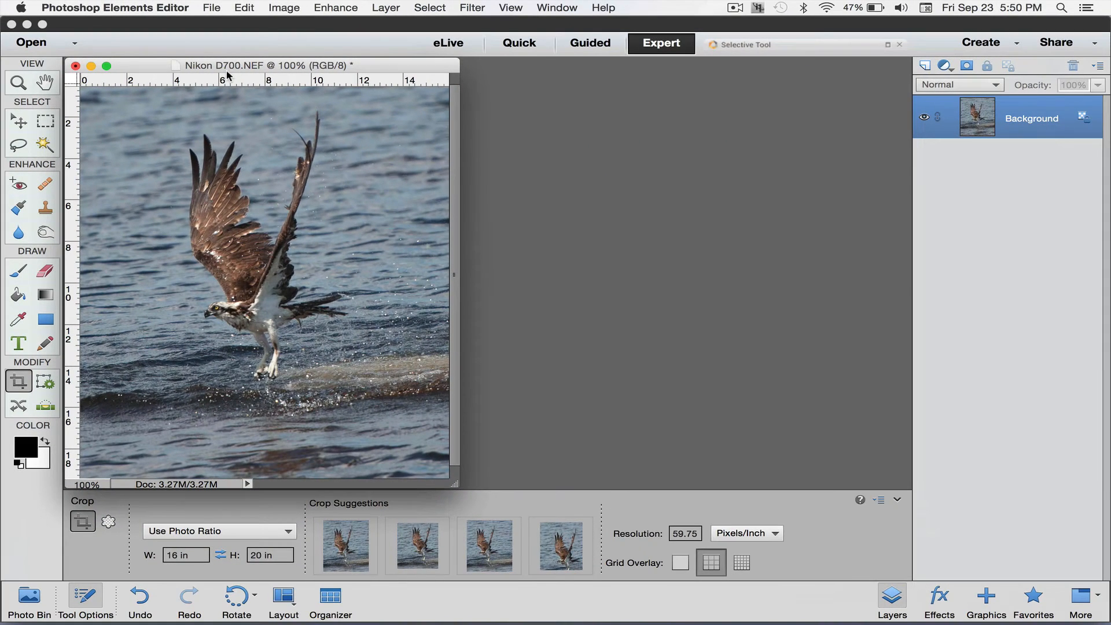
left_click(75, 66)
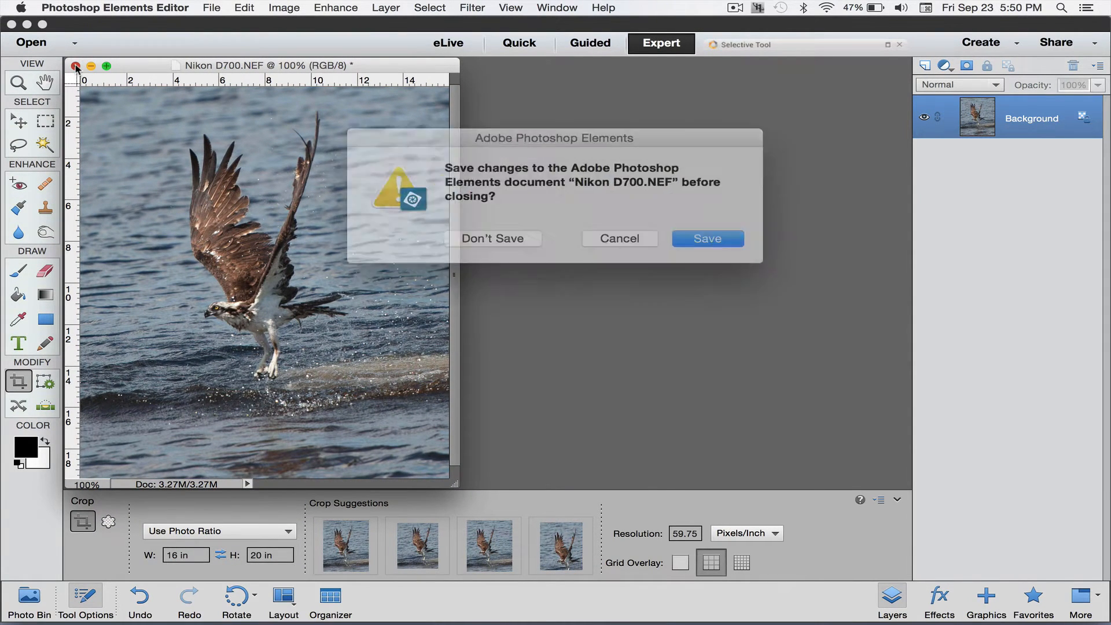
left_click(492, 238)
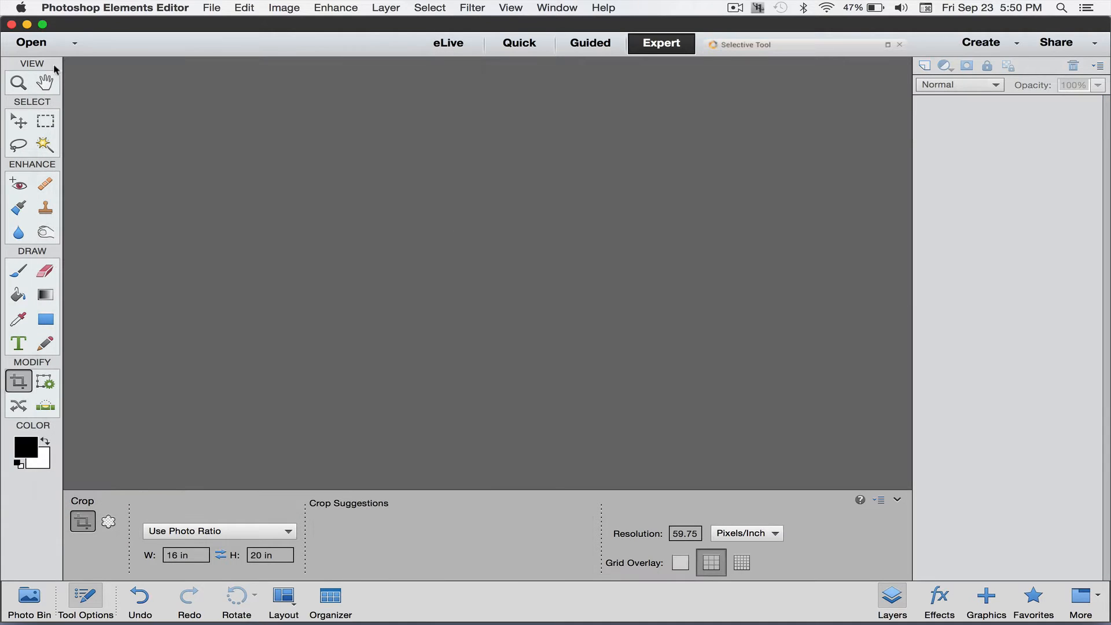
Open the raw photo Nikon D810.NEF from the Desktop with its default raw settings
left_click(41, 45)
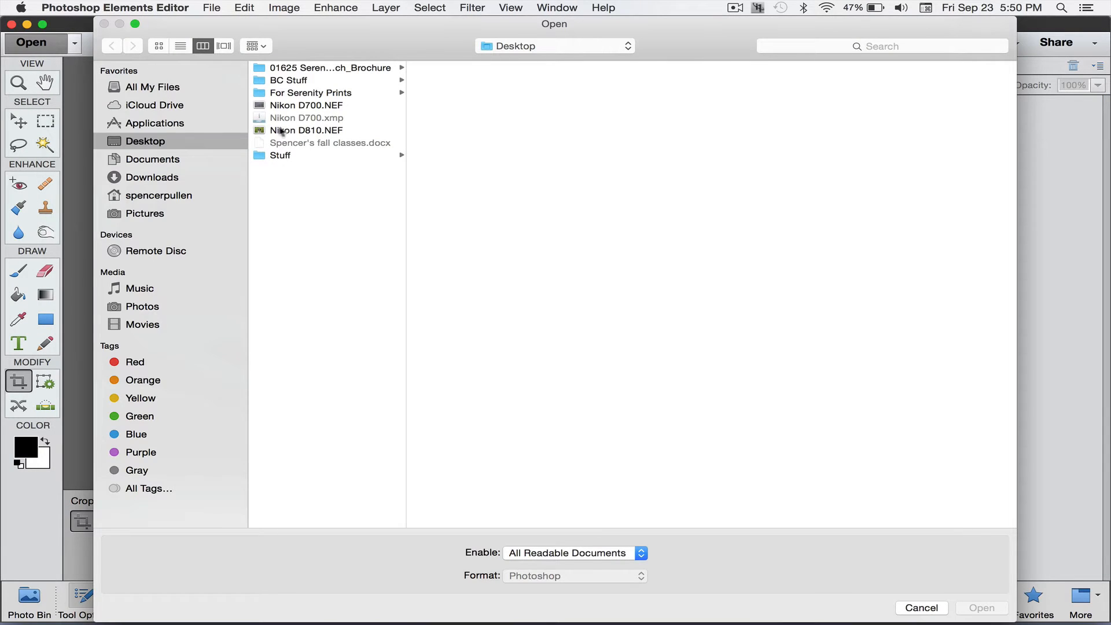
left_click(291, 131)
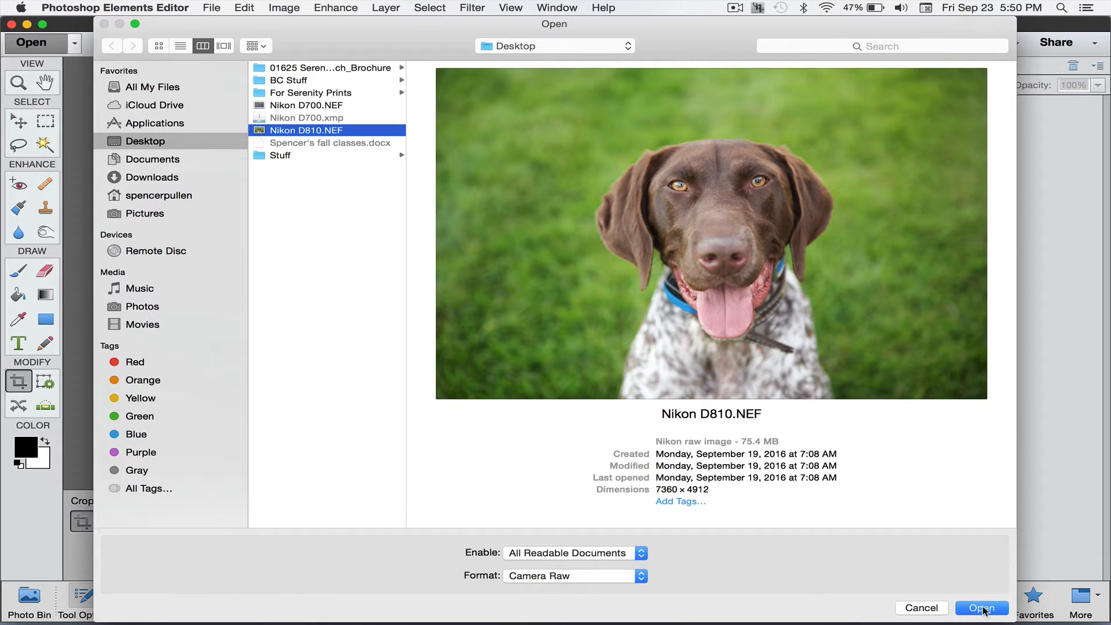
left_click(983, 608)
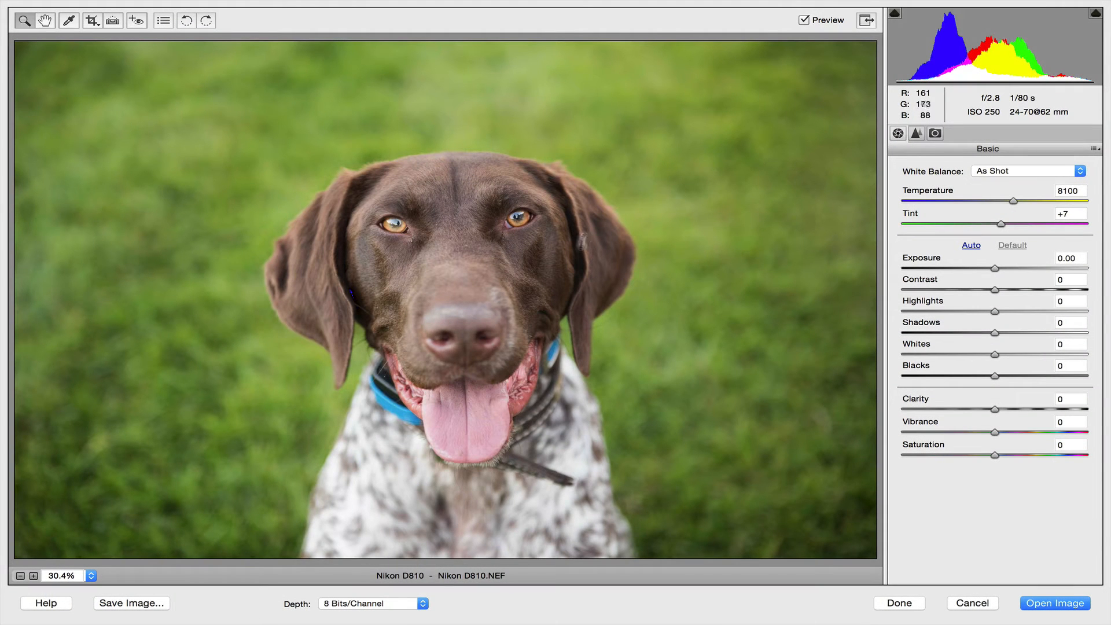
left_click(1059, 600)
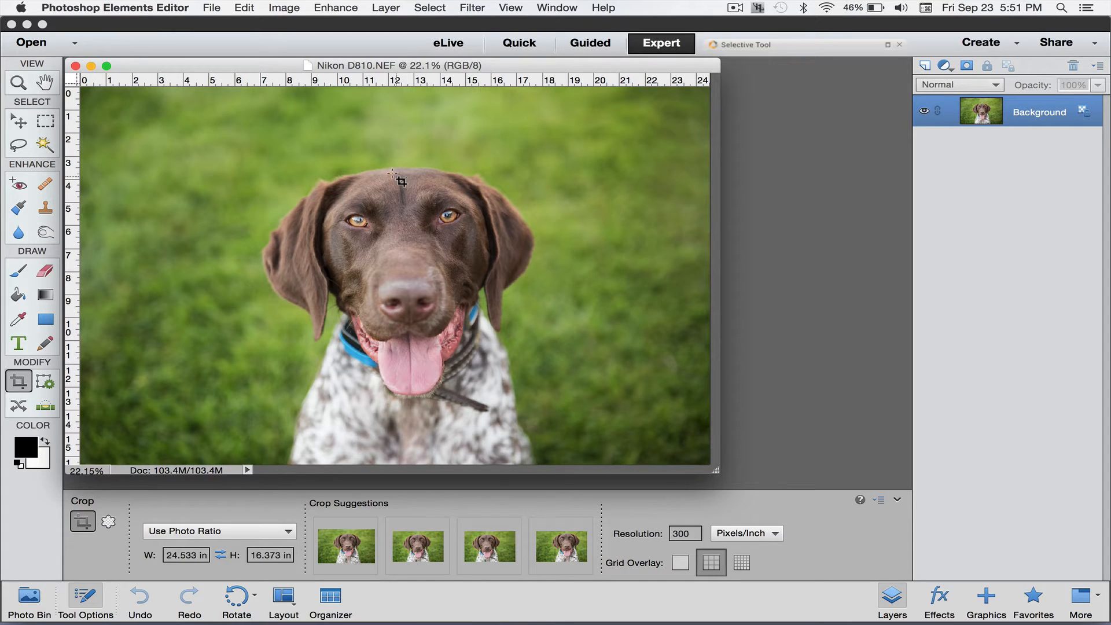
Check the uncropped dog photo's pixel dimensions, document size and resolution without changing them
left_click(46, 86)
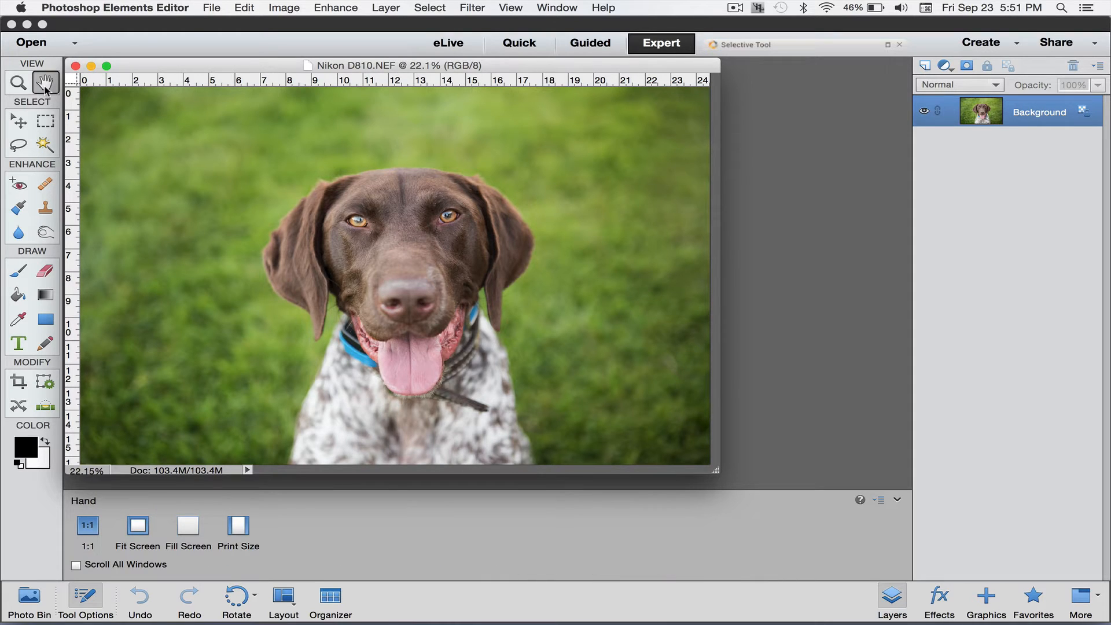
left_click(292, 7)
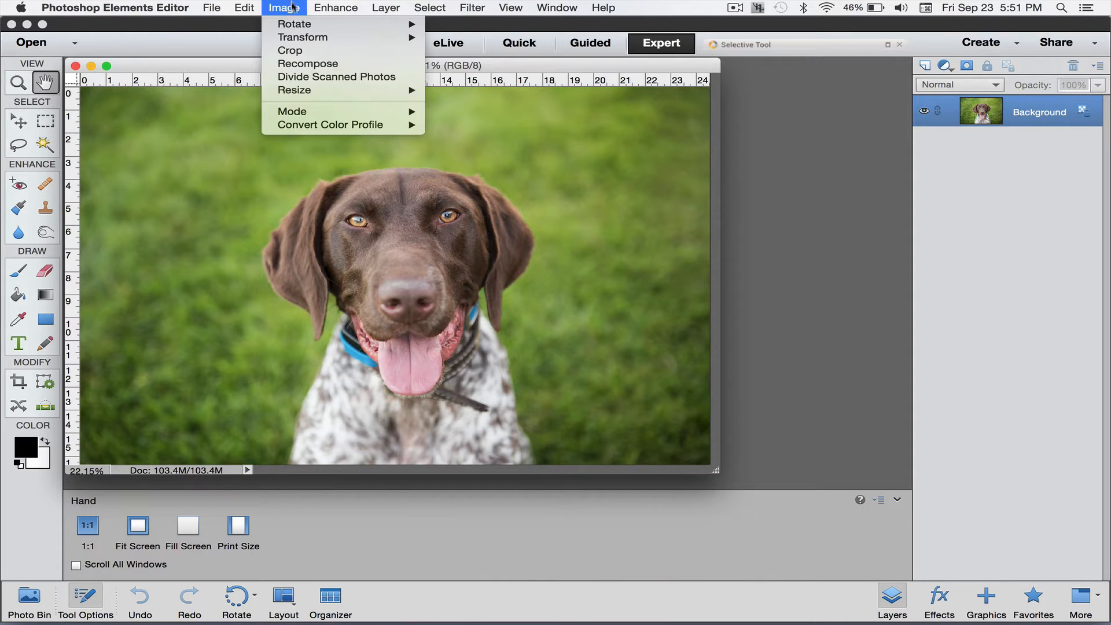
mouse_move(320, 91)
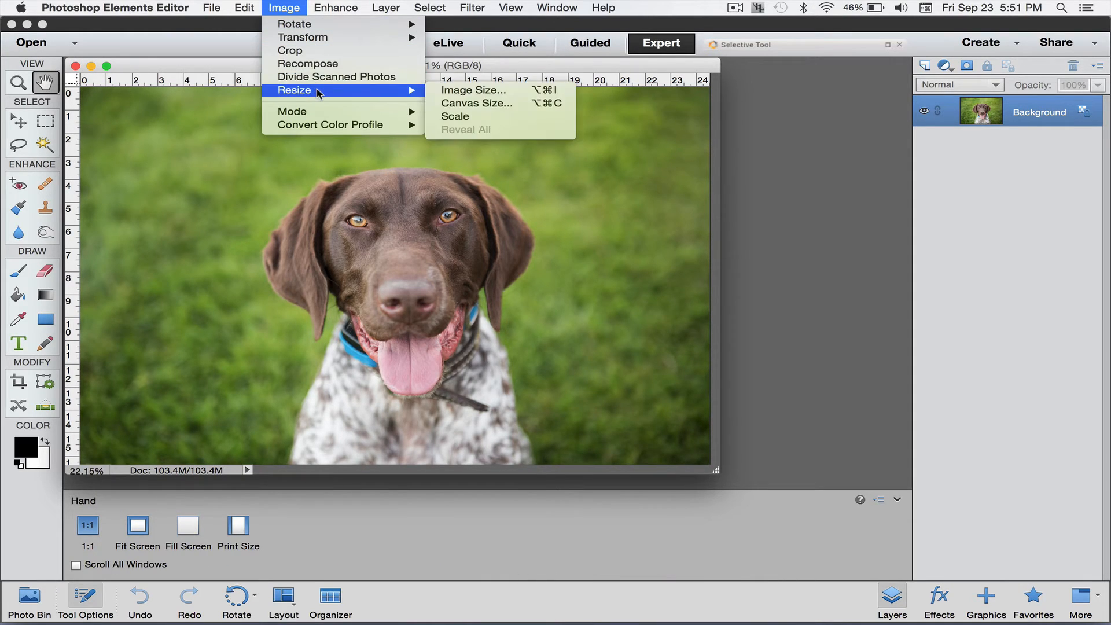
left_click(449, 90)
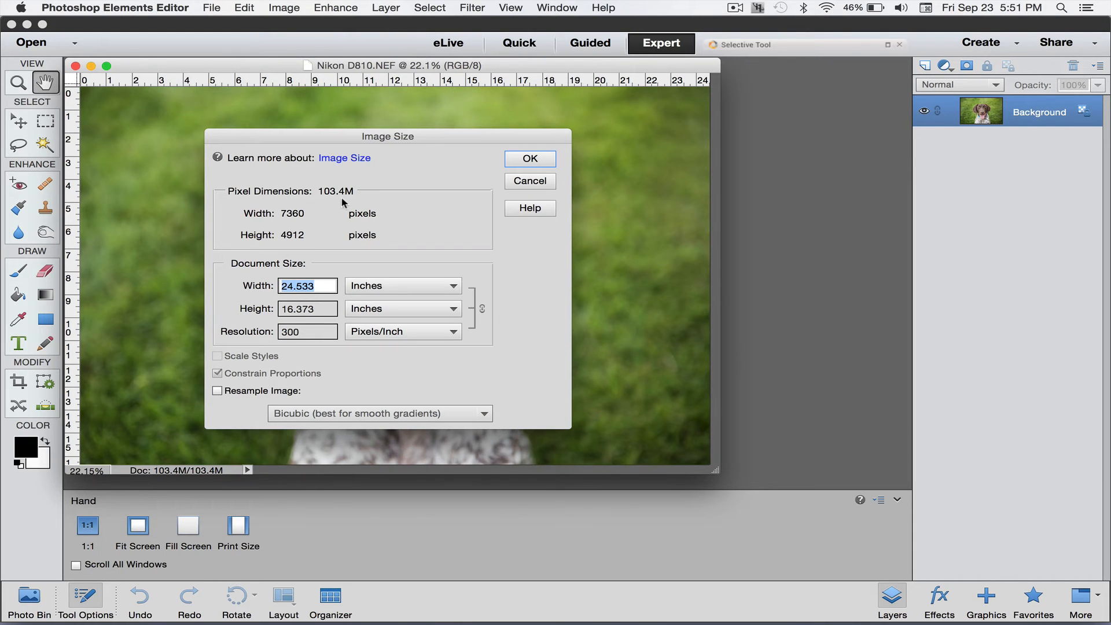
key("alt+super+8")
left_click(522, 183)
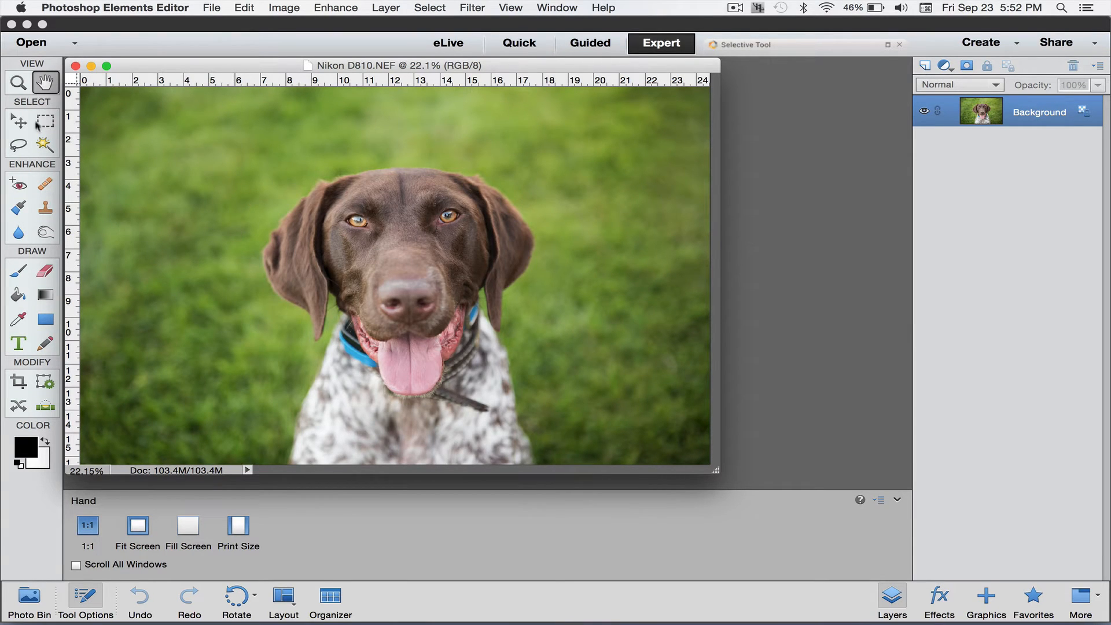
Set up the Crop tool with no preset restriction and a custom size of 16 in wide by 20 in high
left_click(14, 386)
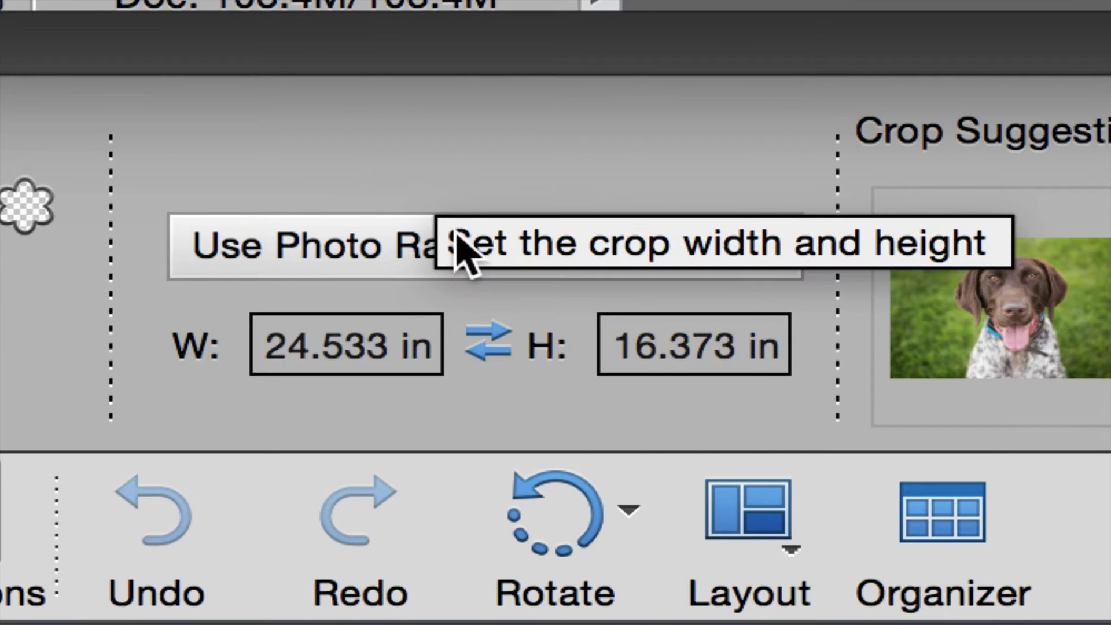
left_click(417, 249)
left_click(422, 218)
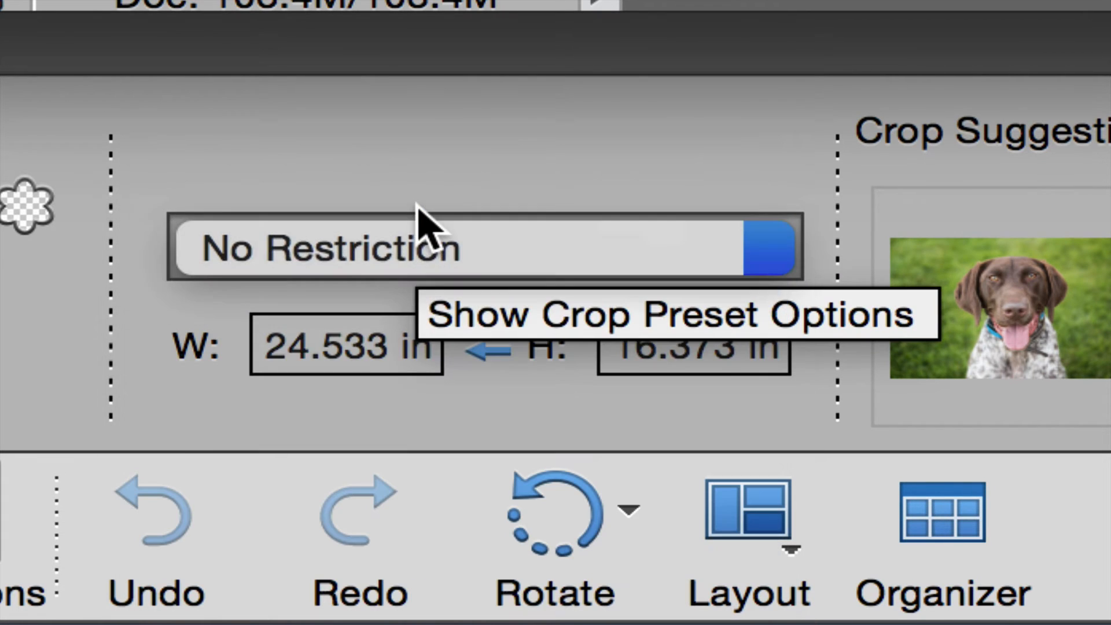
left_click(298, 350)
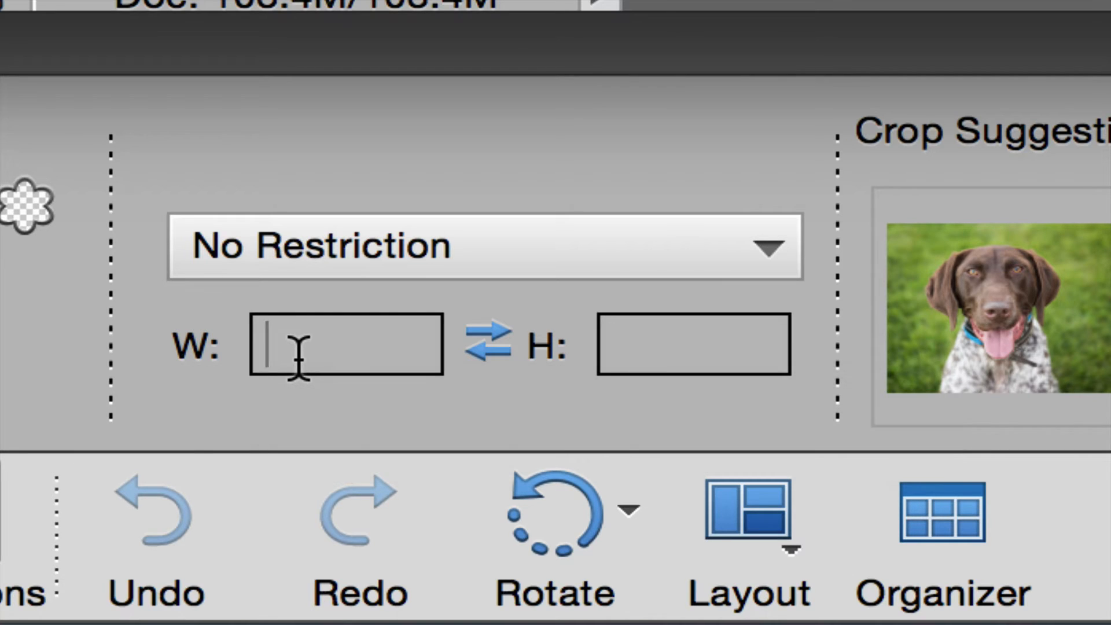
type("16")
key("Tab")
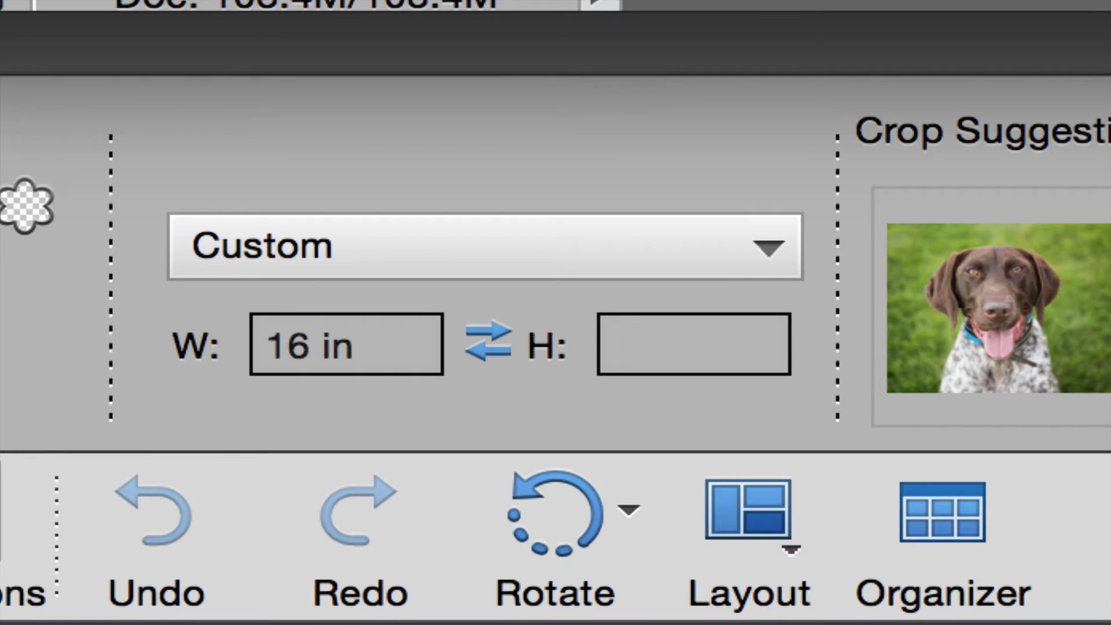
type("20")
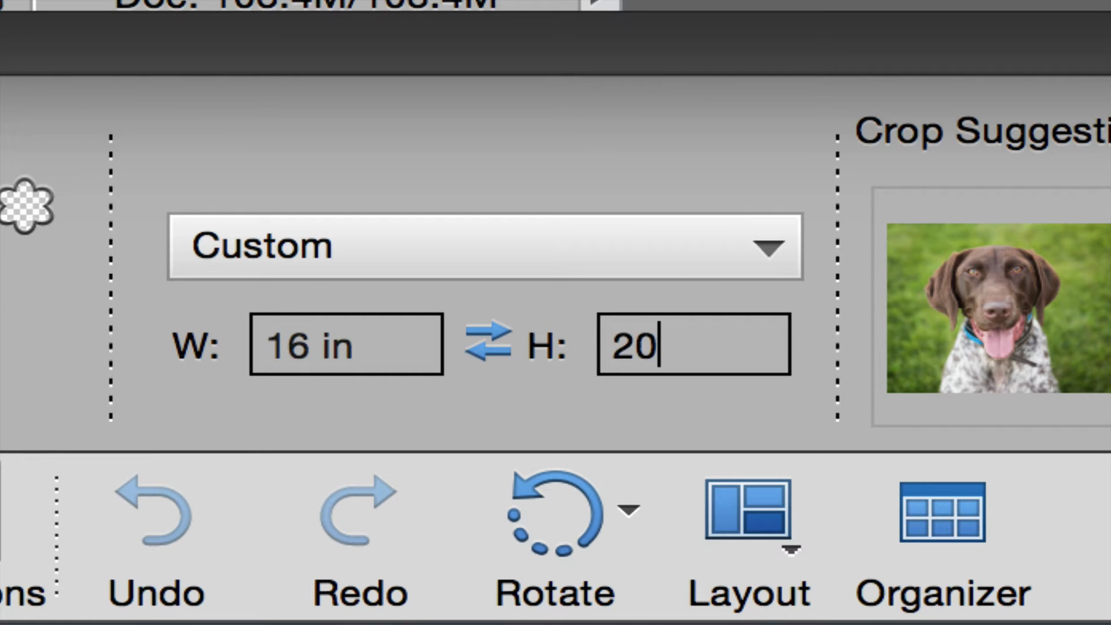
key("Return")
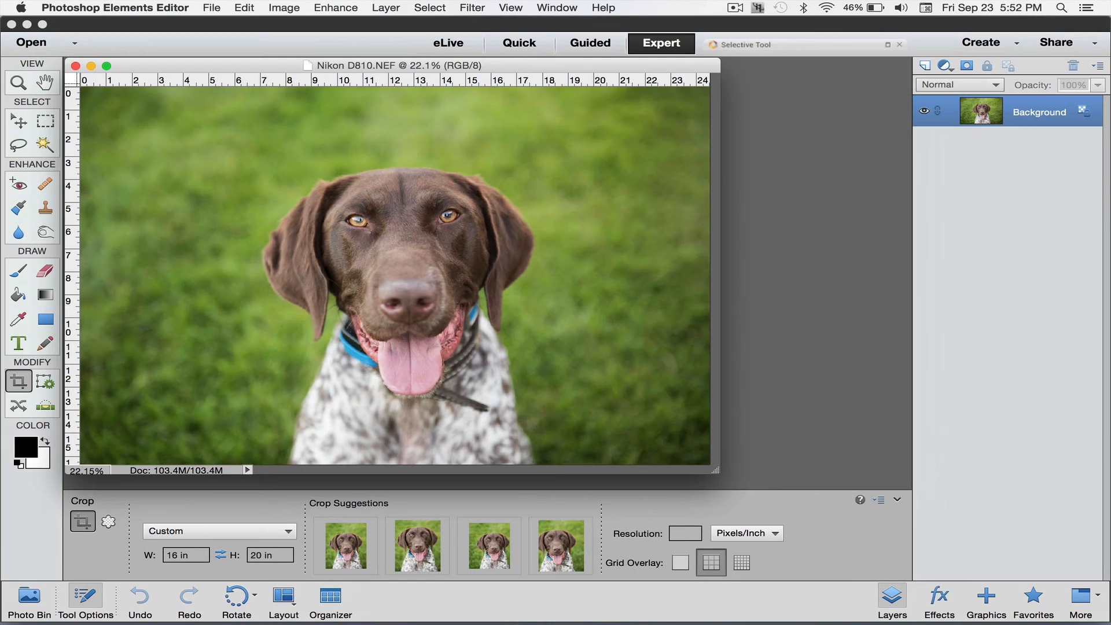
Crop the photo to a 16 x 20 in portrait framing the dog's head and chest, with a small margin around the ears
mouse_move(232, 141)
left_mouse_down()
mouse_move(361, 223)
mouse_move(556, 415)
left_mouse_up()
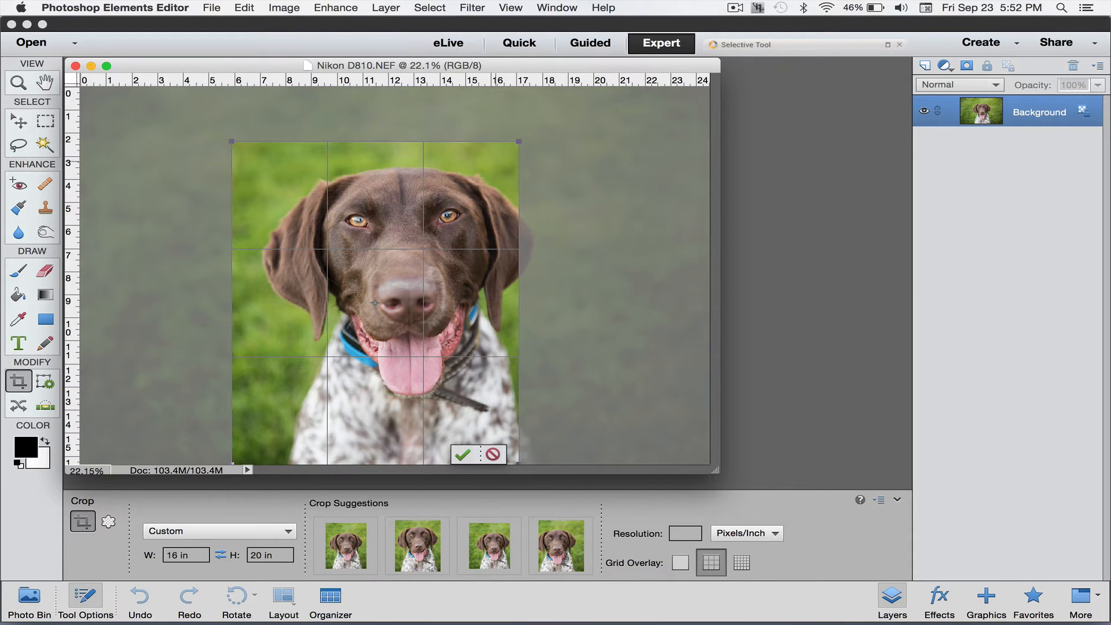
left_click_drag(375, 302, 394, 302)
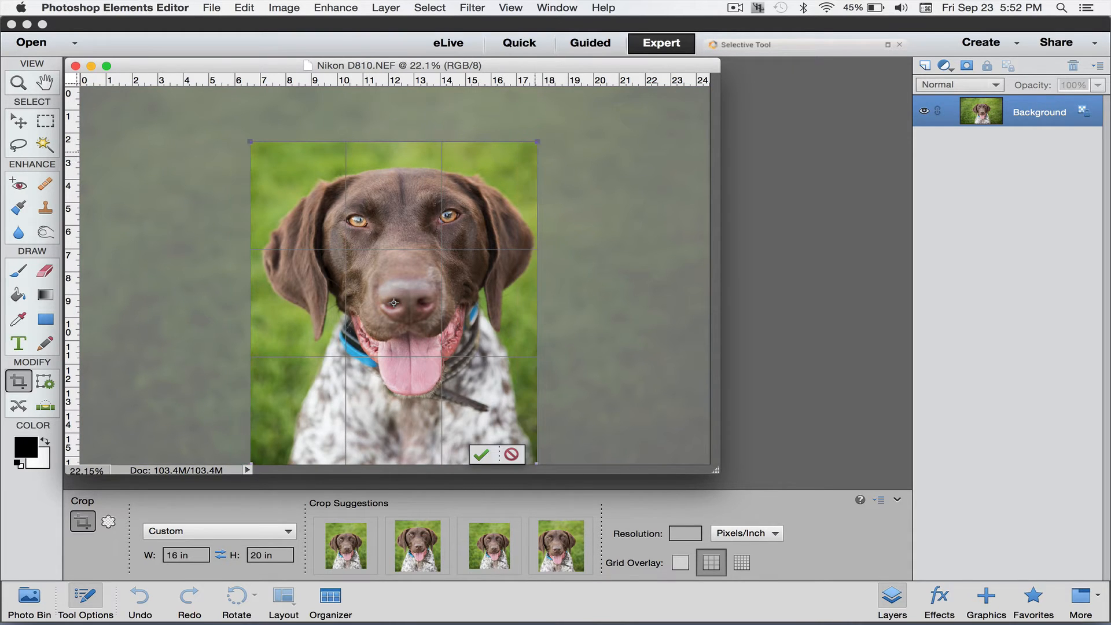
left_click_drag(537, 142, 546, 132)
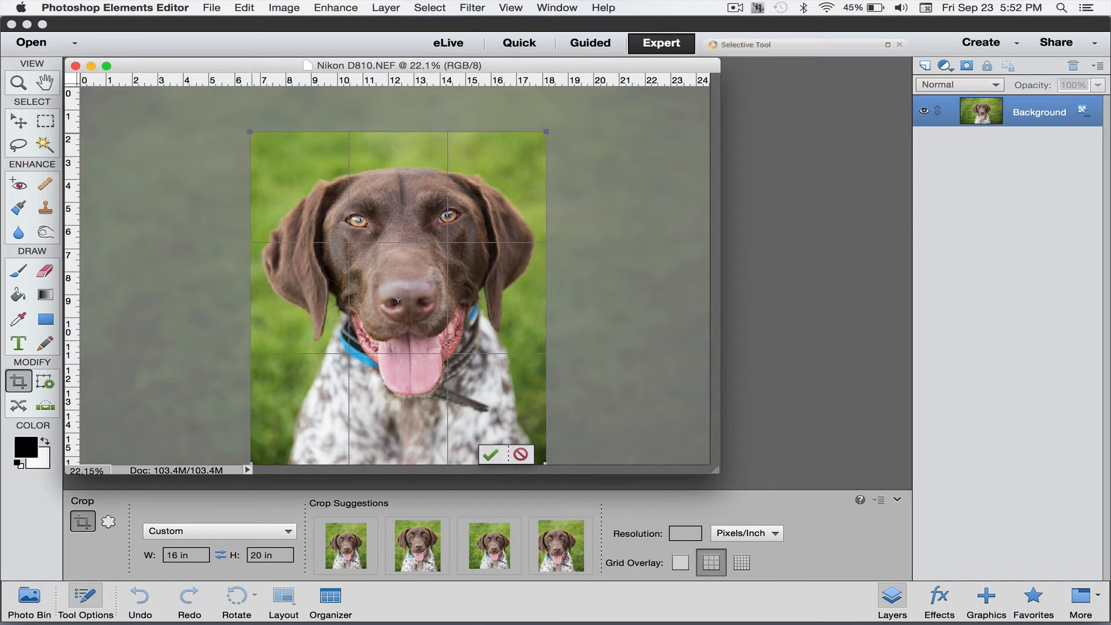
left_click_drag(250, 132, 247, 128)
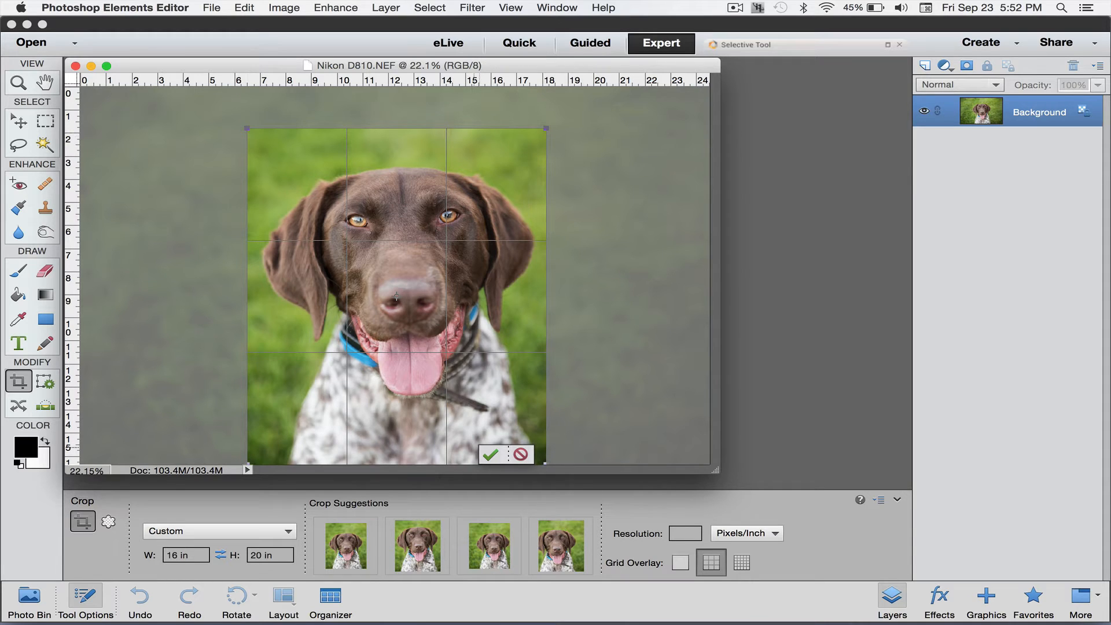
left_click(490, 455)
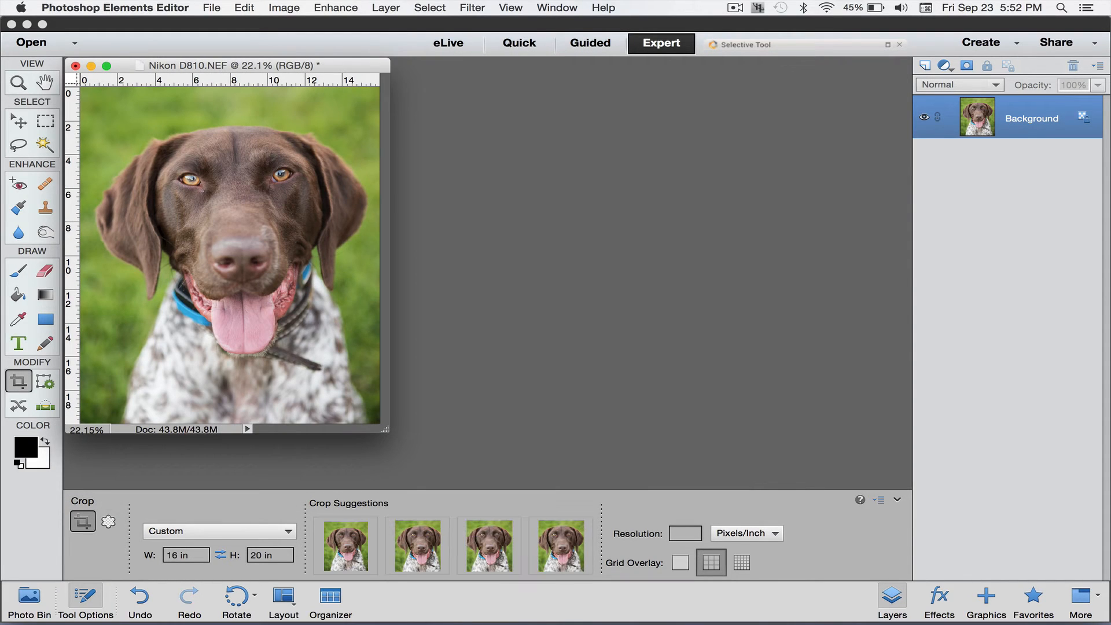
Examine the cropped photo's detail at 100% around the dog's nose and eyes, and return to viewing the whole picture
key("super+equal")
key("super+equal")
key("super+equal")
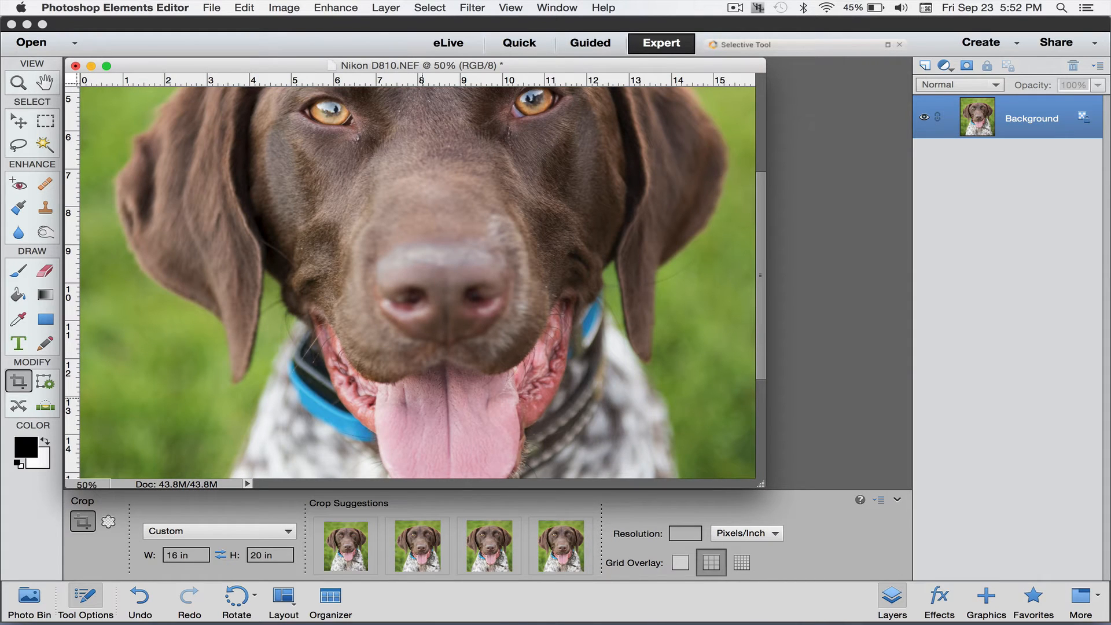
key("super+equal")
key("super+equal")
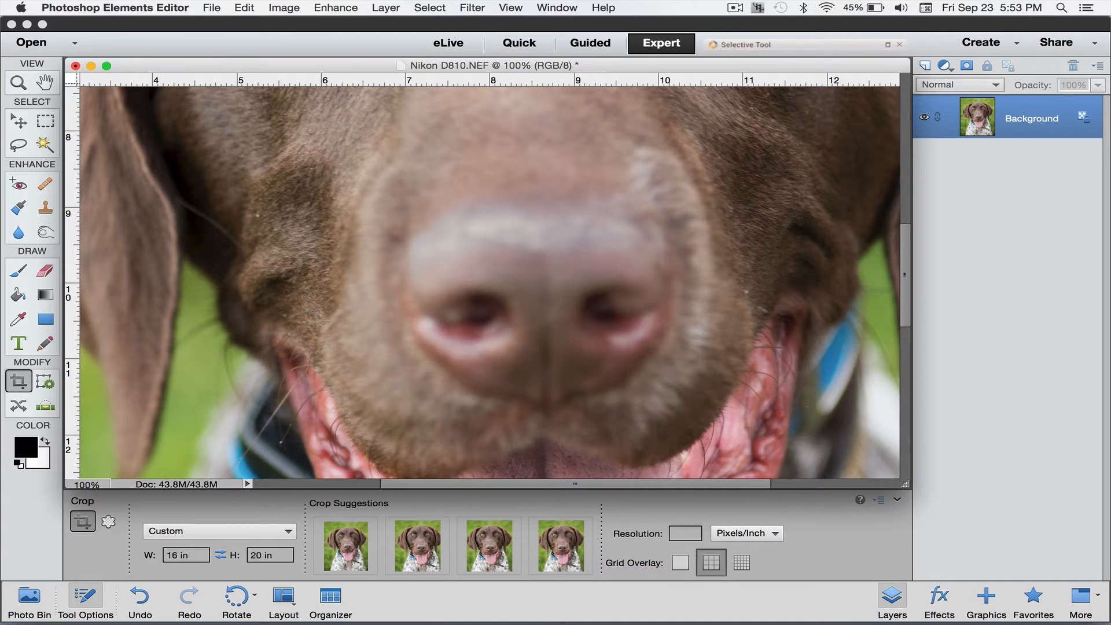
scroll(490, 283, "up", 10)
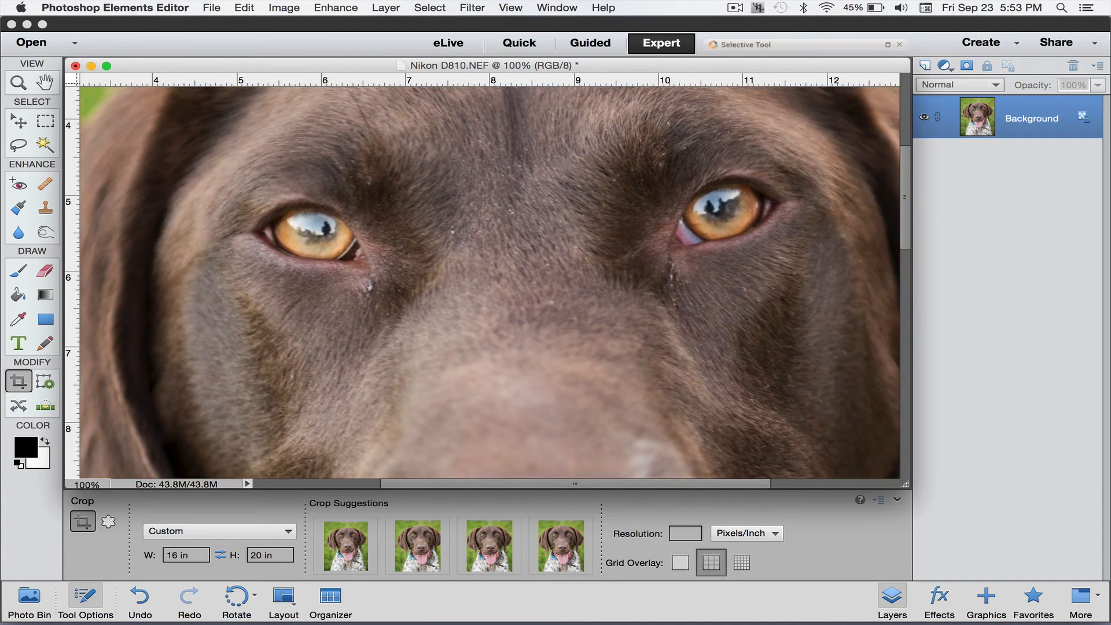
scroll(488, 283, "down", 2)
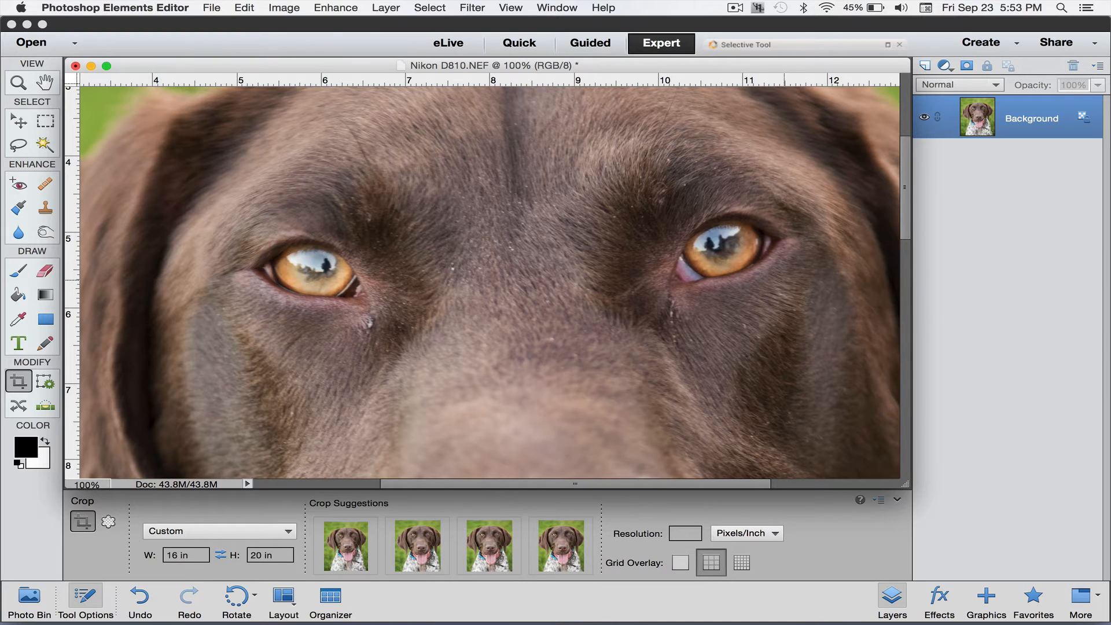
key("super+minus")
key("super+minus")
key("super+minus")
key("super+minus")
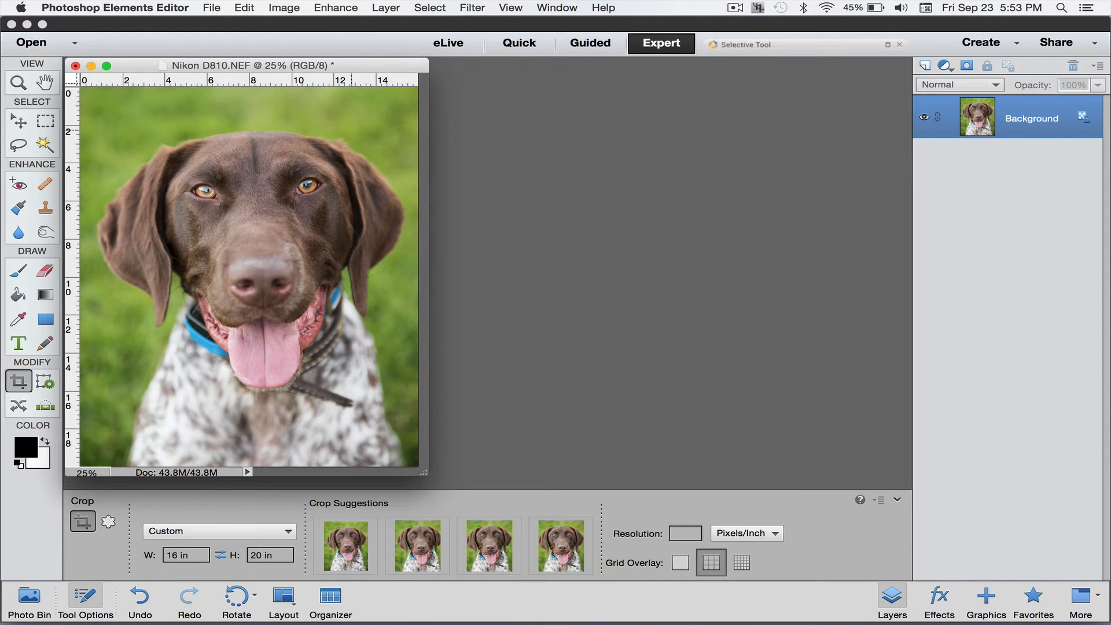
Check the cropped dog photo's pixel dimensions and resolution at 16 x 20 in without changing them
left_click(283, 7)
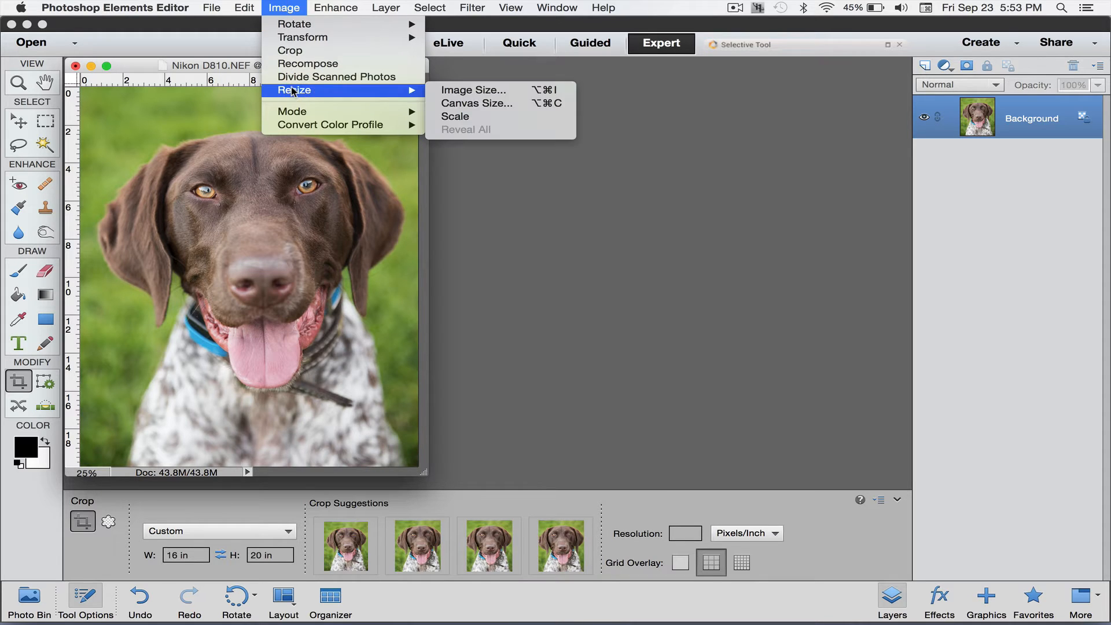
left_click(452, 91)
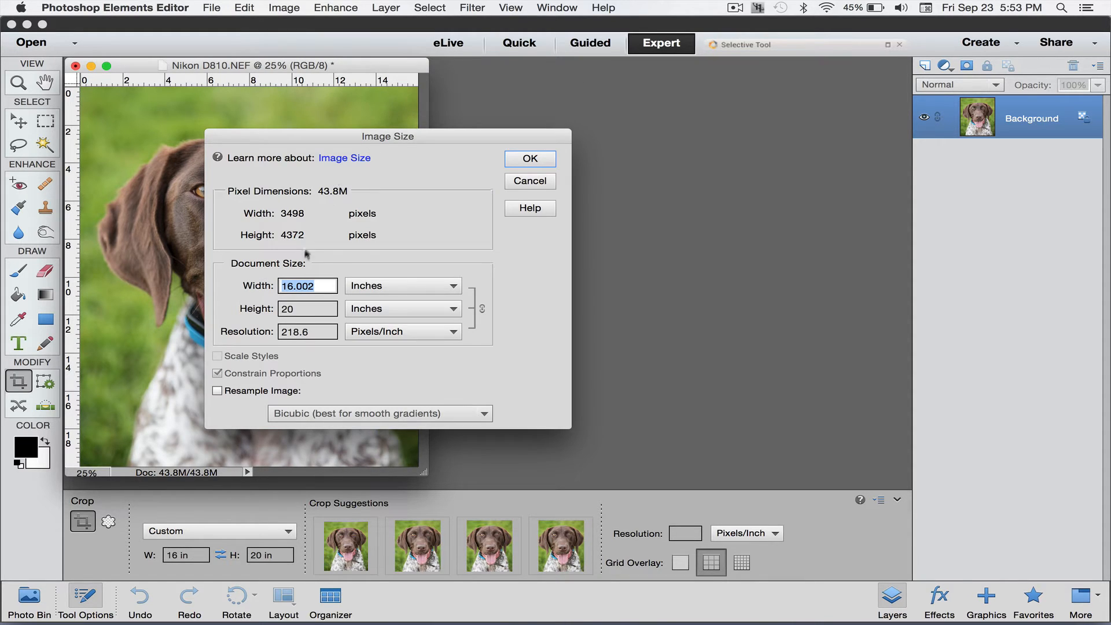
key("alt")
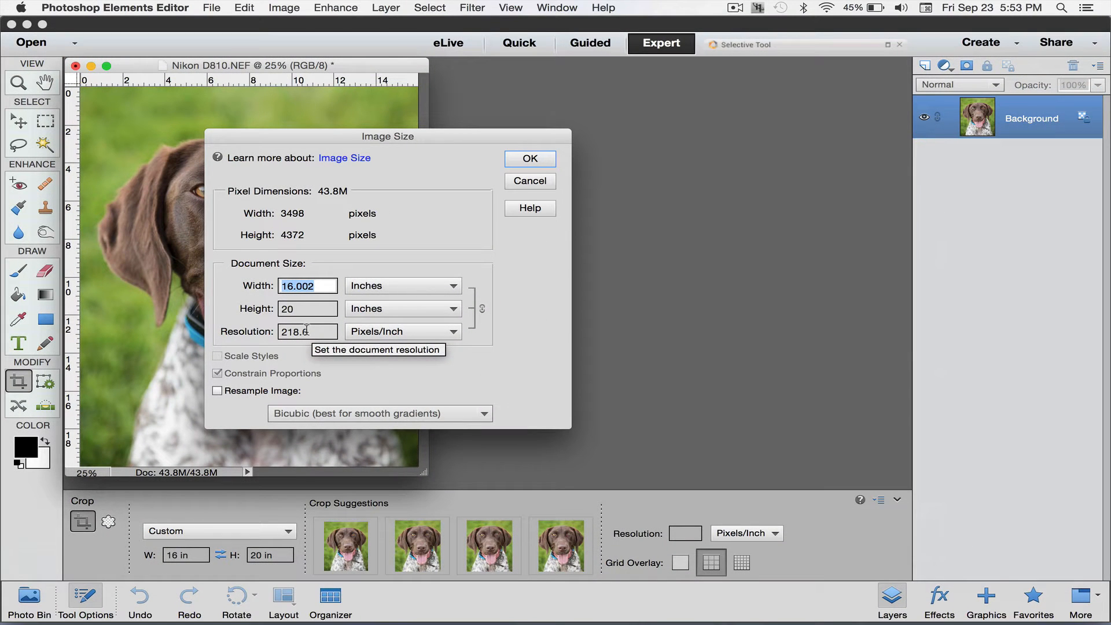
left_click(529, 181)
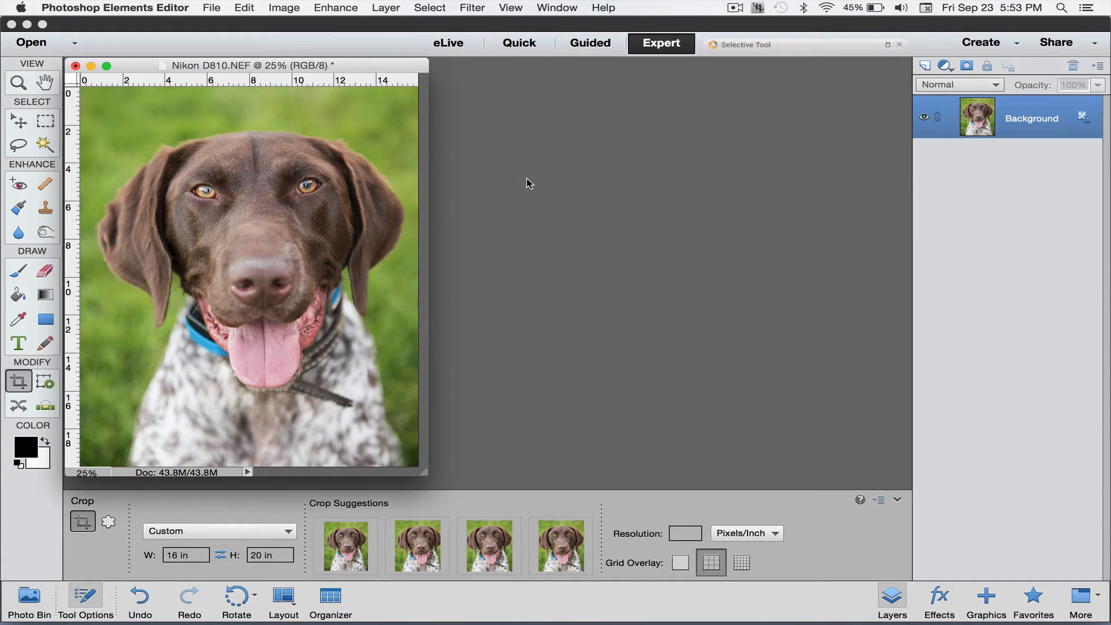
Undo the crop and bring up the full dog photo's image size for comparison
left_click(140, 597)
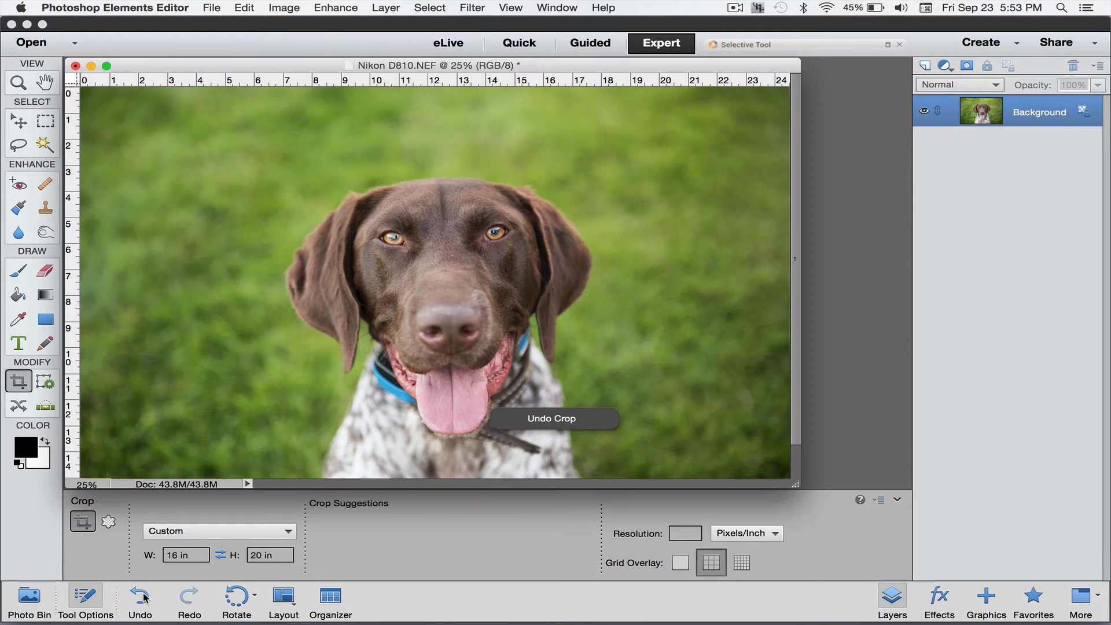
left_click(284, 7)
mouse_move(286, 92)
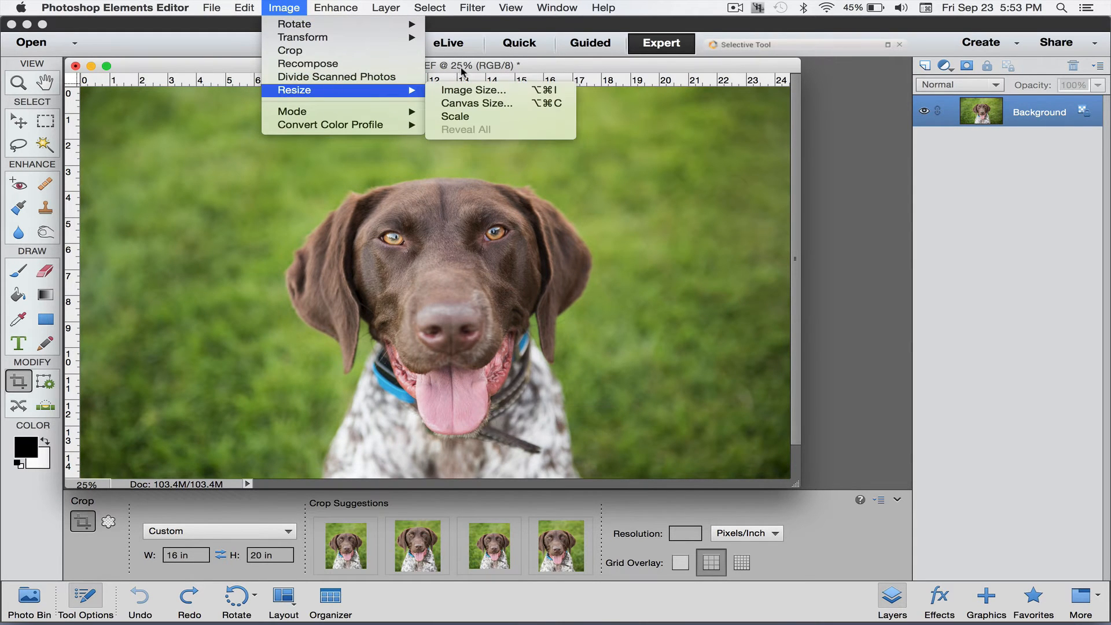
left_click(463, 90)
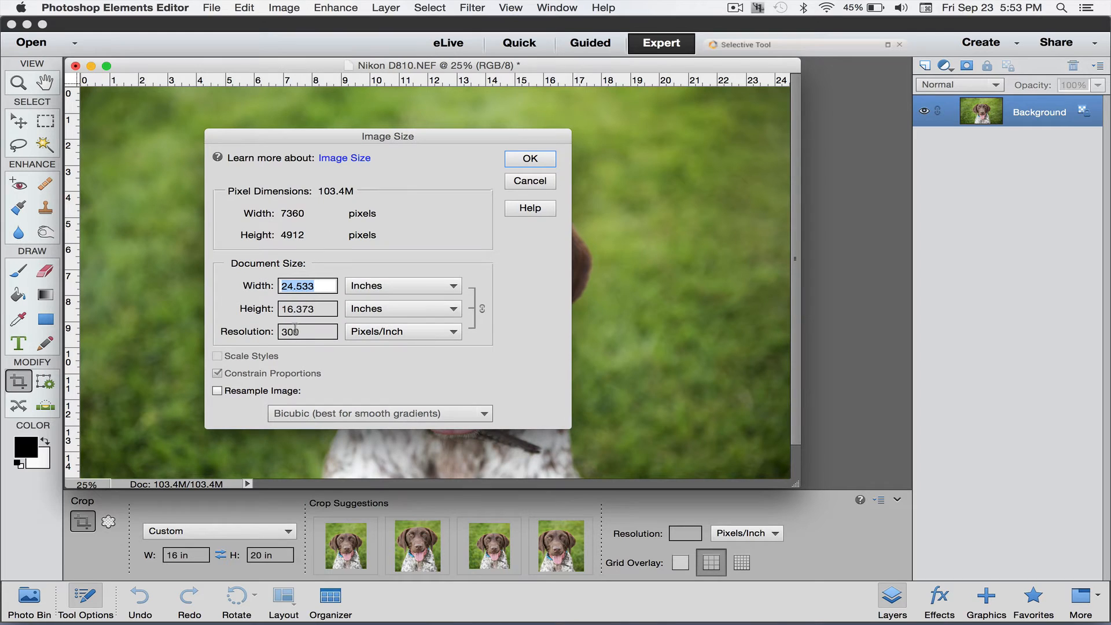
Try 360 and 300 pixels/inch as the full dog photo's resolution, without resampling, to compare the print dimensions, ending on 360
key("alt")
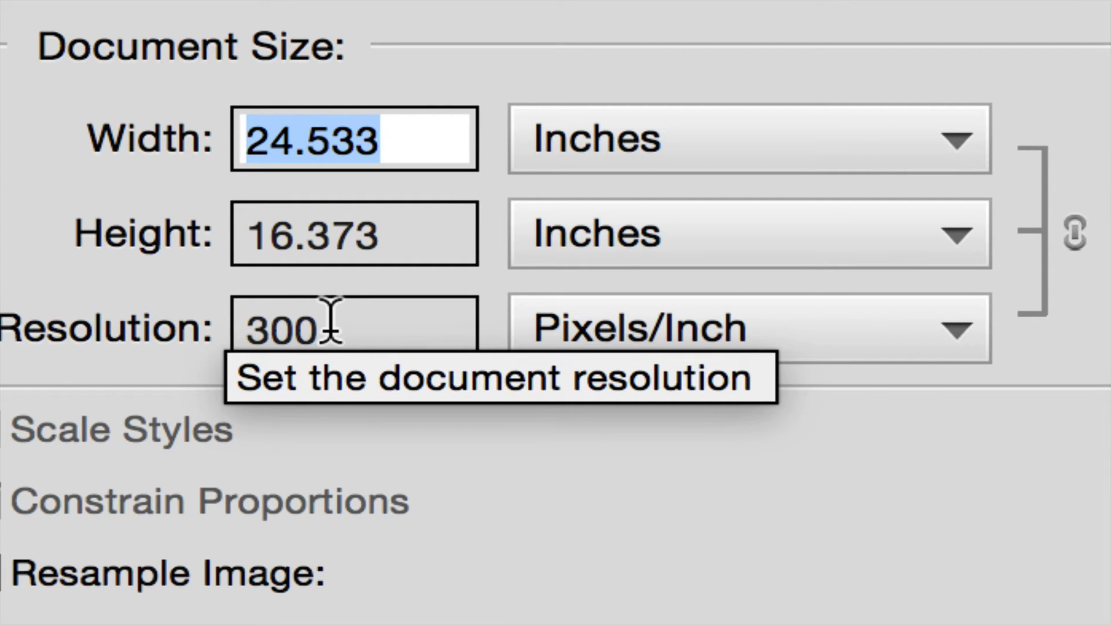
double_click(331, 329)
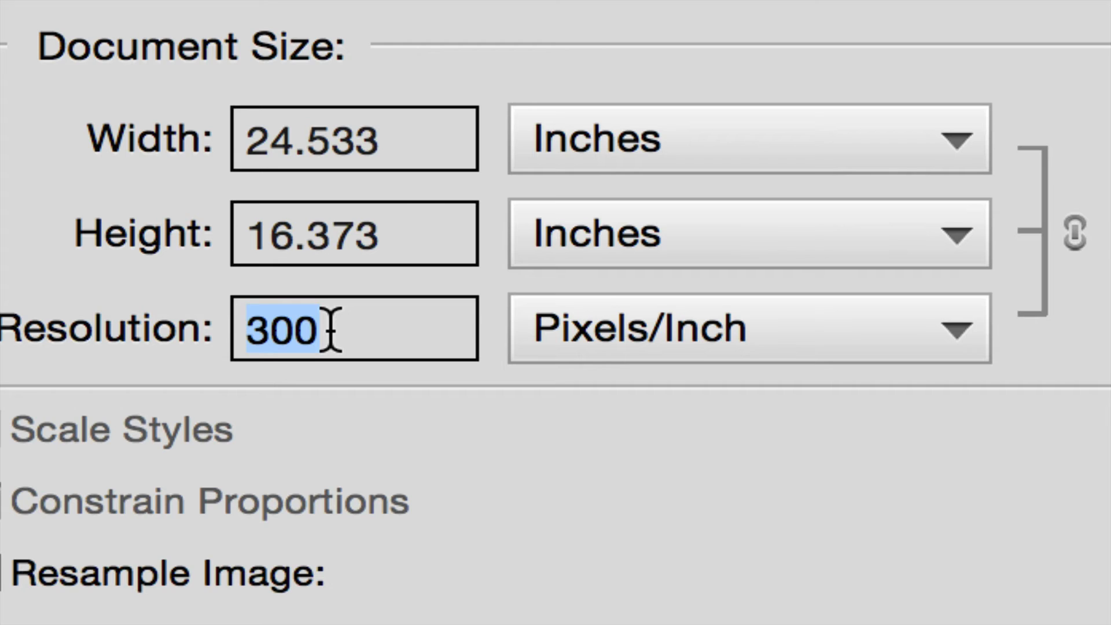
type("360")
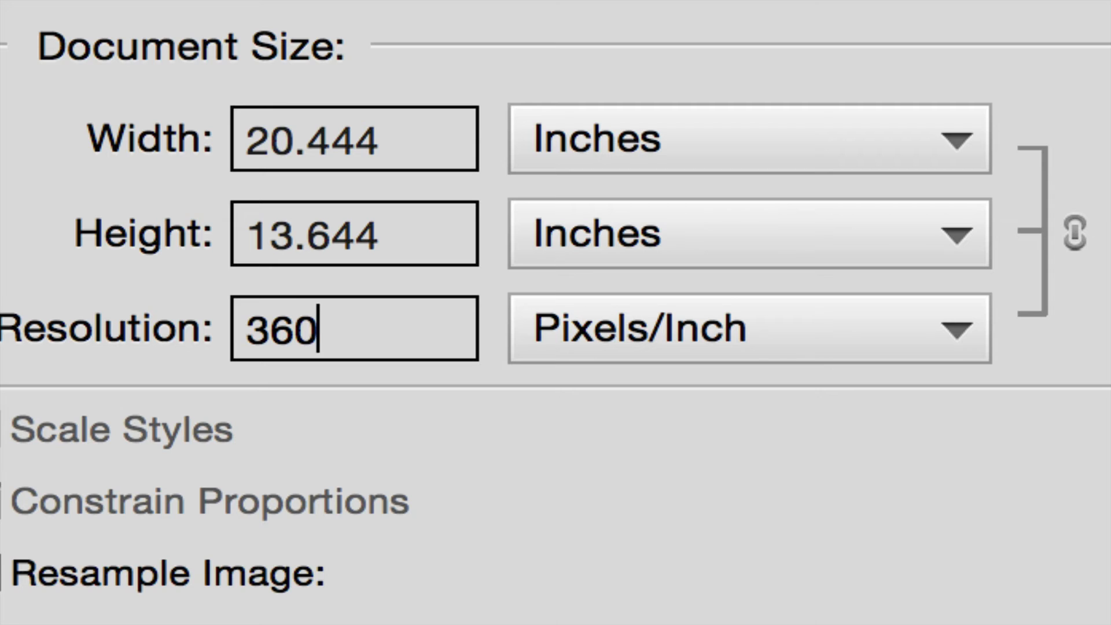
key("BackSpace")
key("BackSpace")
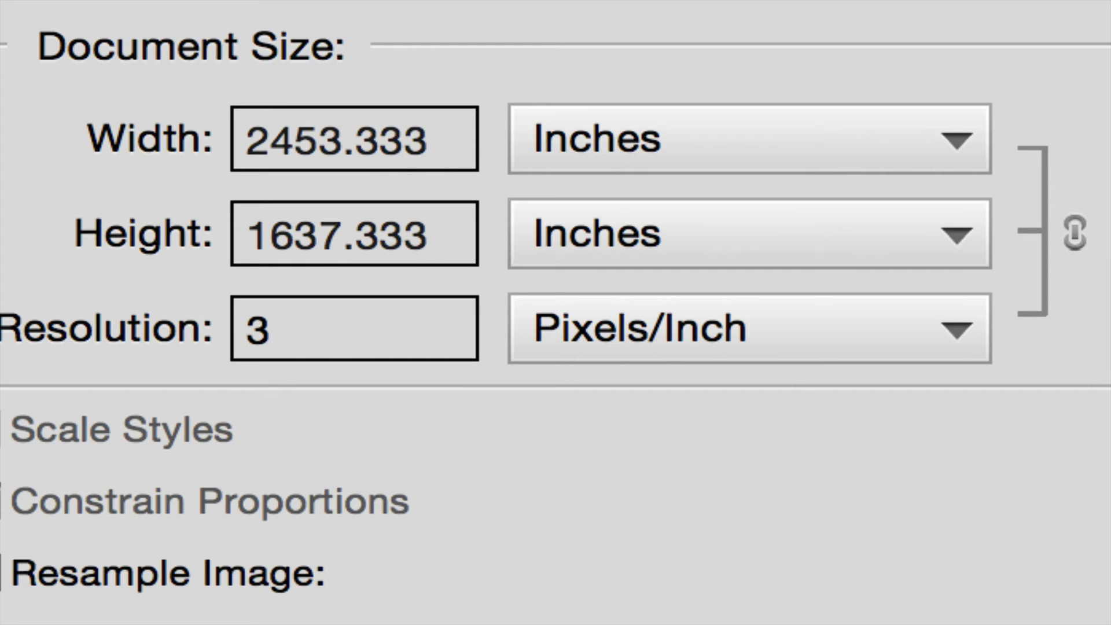
type("00")
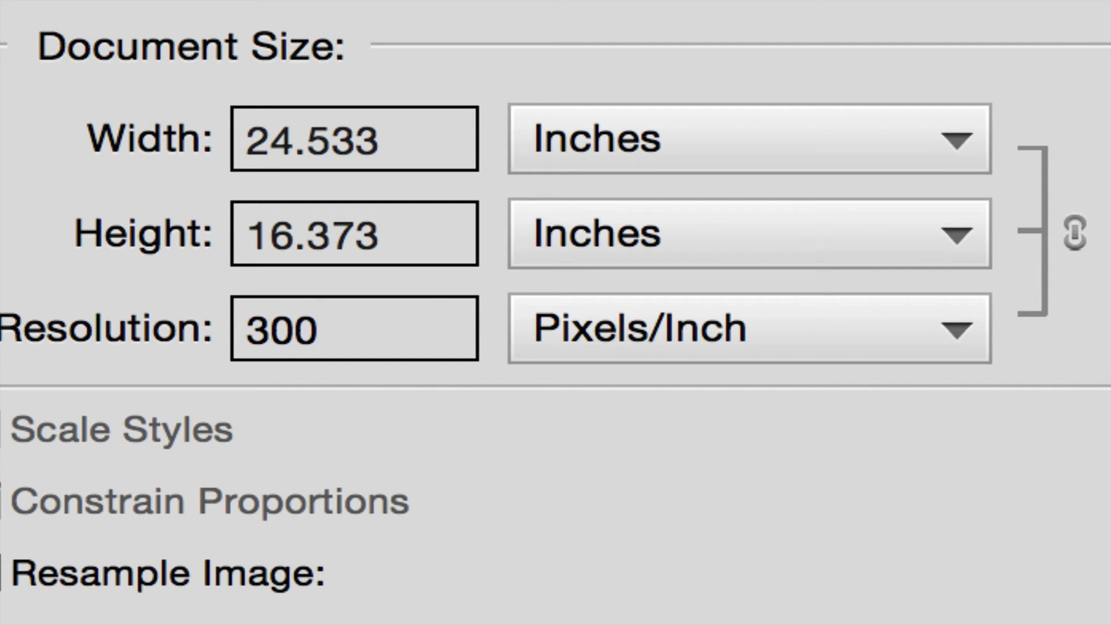
key("BackSpace")
key("BackSpace")
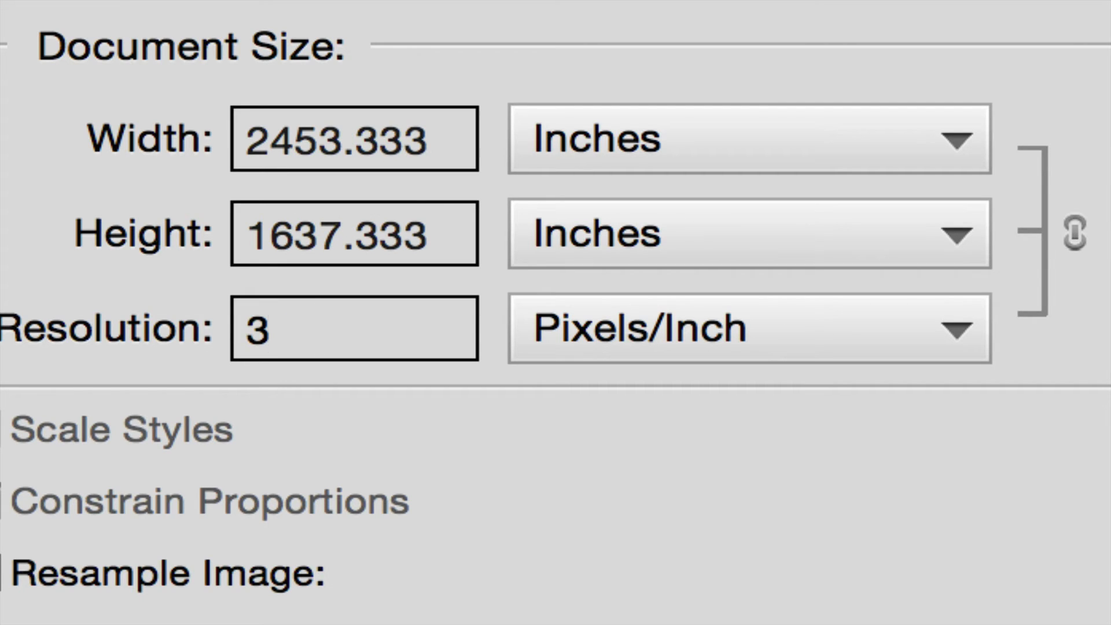
type("60")
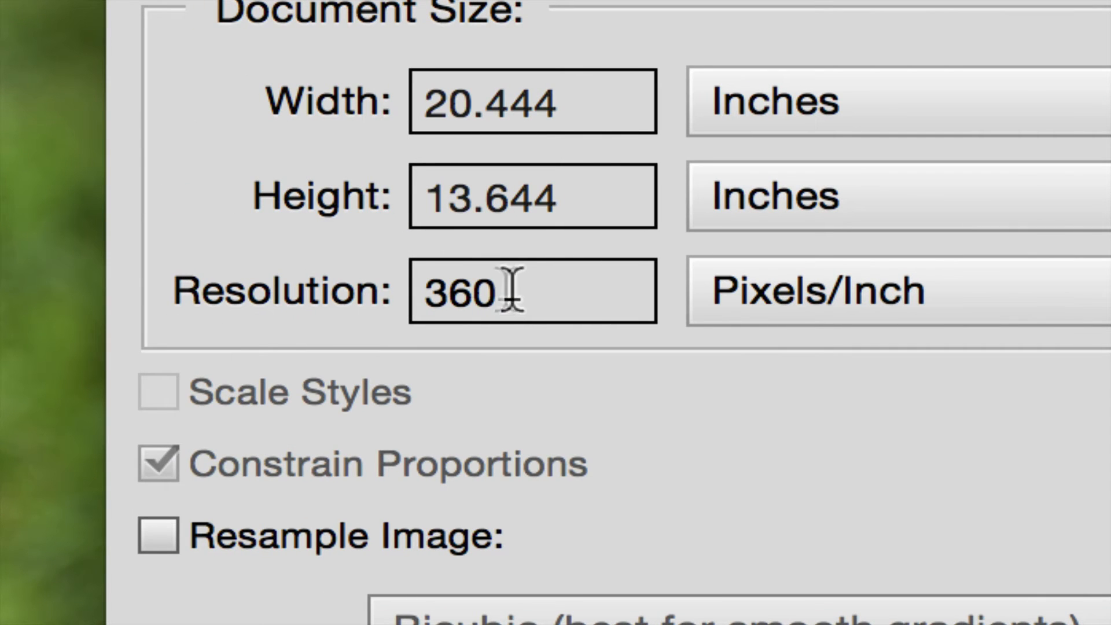
Try resolutions of 180, 300 and 150 pixels/inch to compare the dog photo's print dimensions, and discard the image size changes
left_click_drag(508, 289, 410, 289)
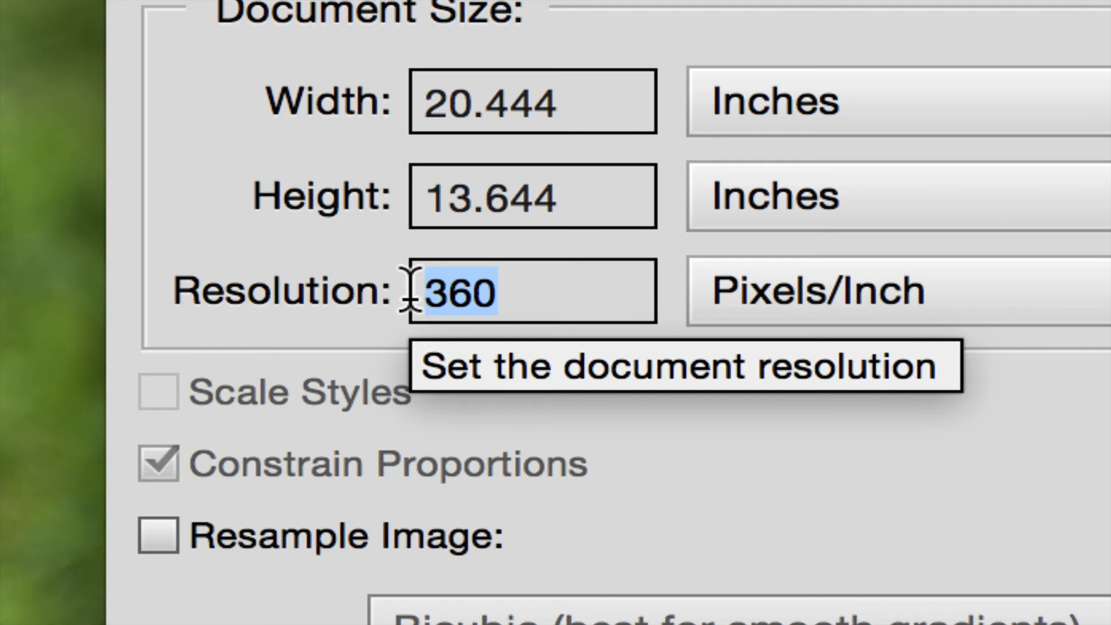
type("180")
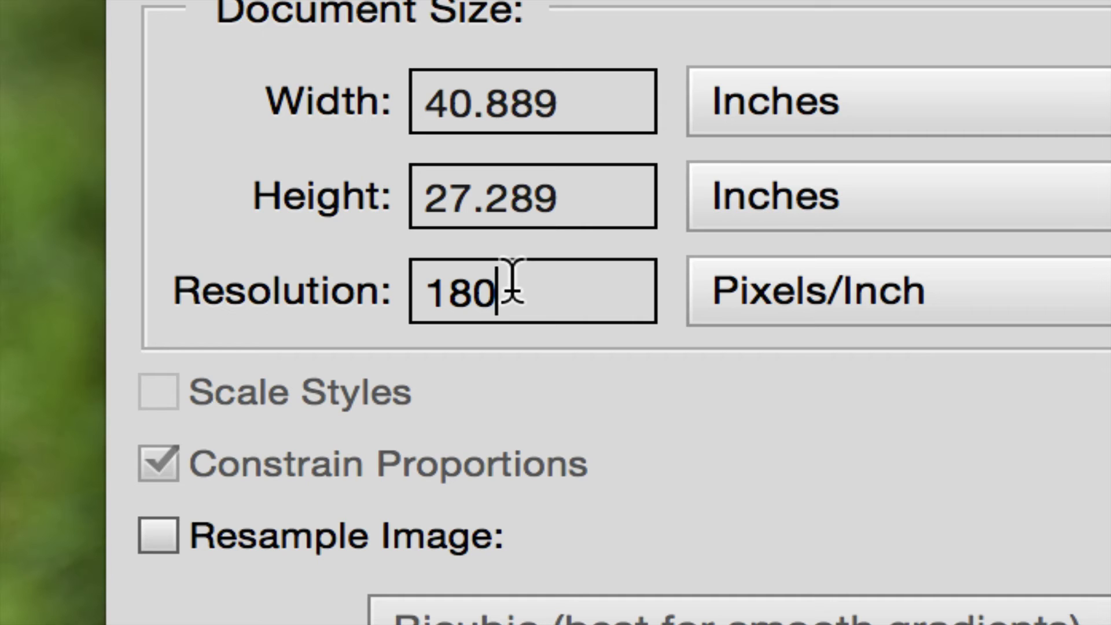
key("BackSpace")
key("BackSpace")
key("BackSpace")
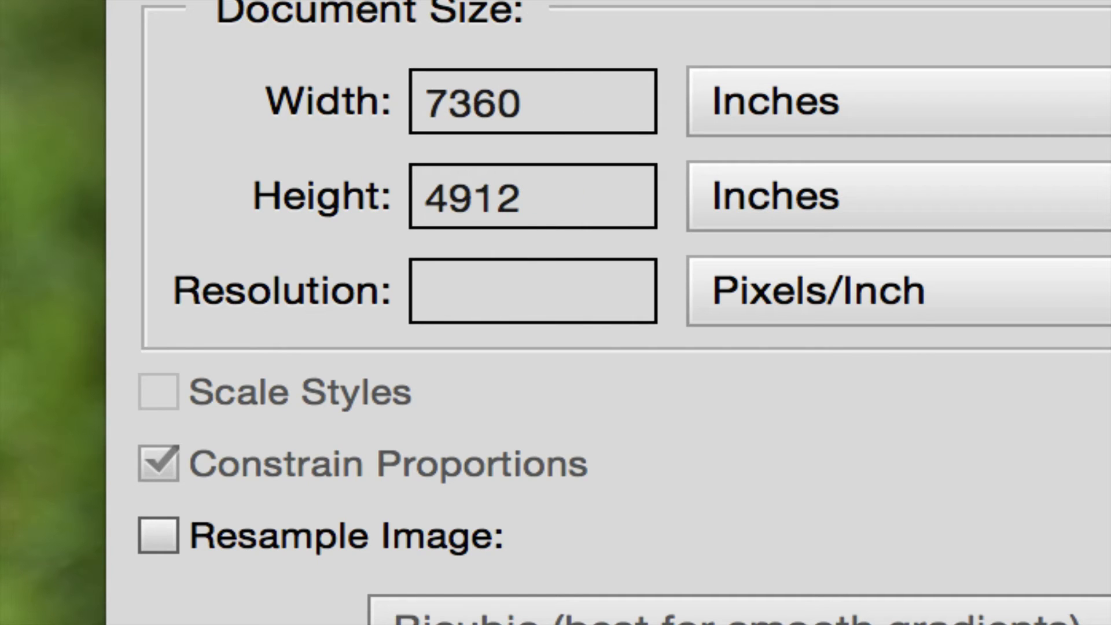
type("300")
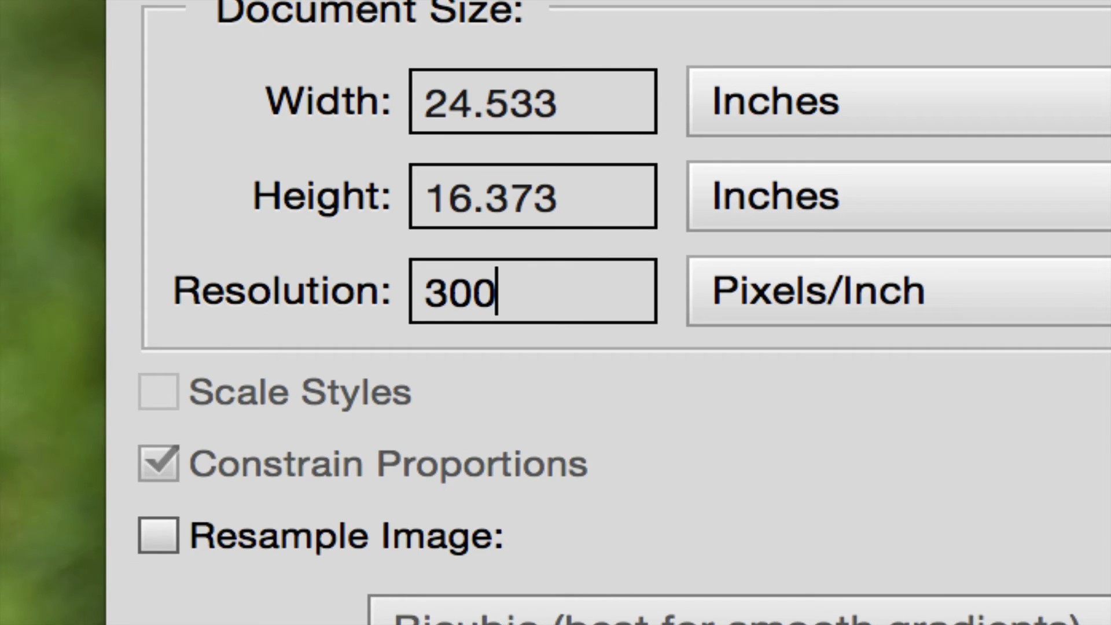
key("BackSpace")
key("BackSpace")
key("BackSpace")
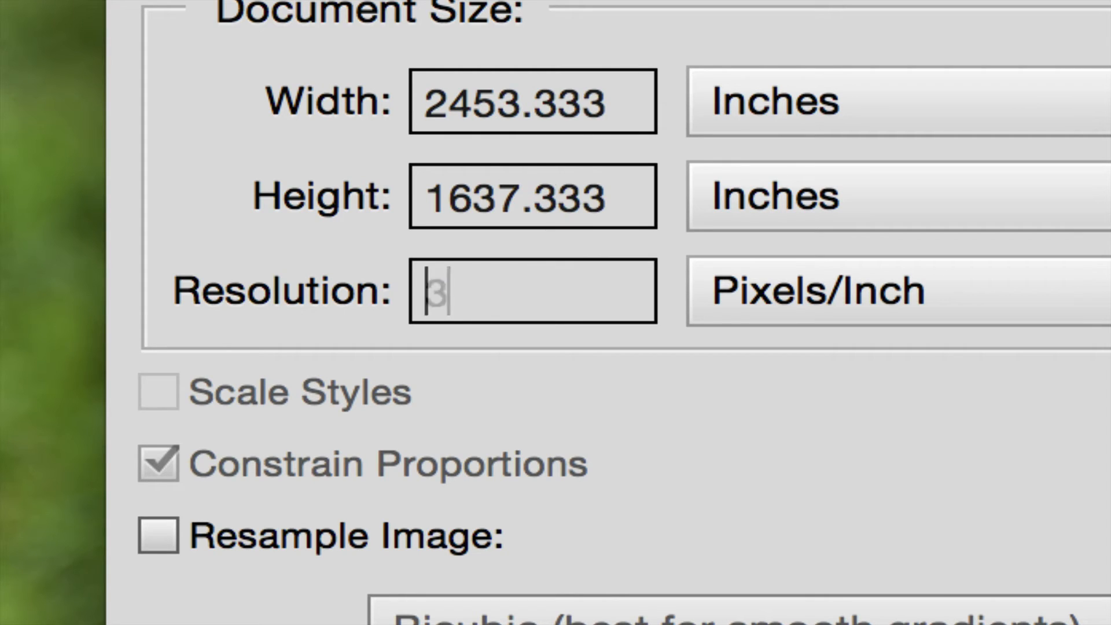
type("150")
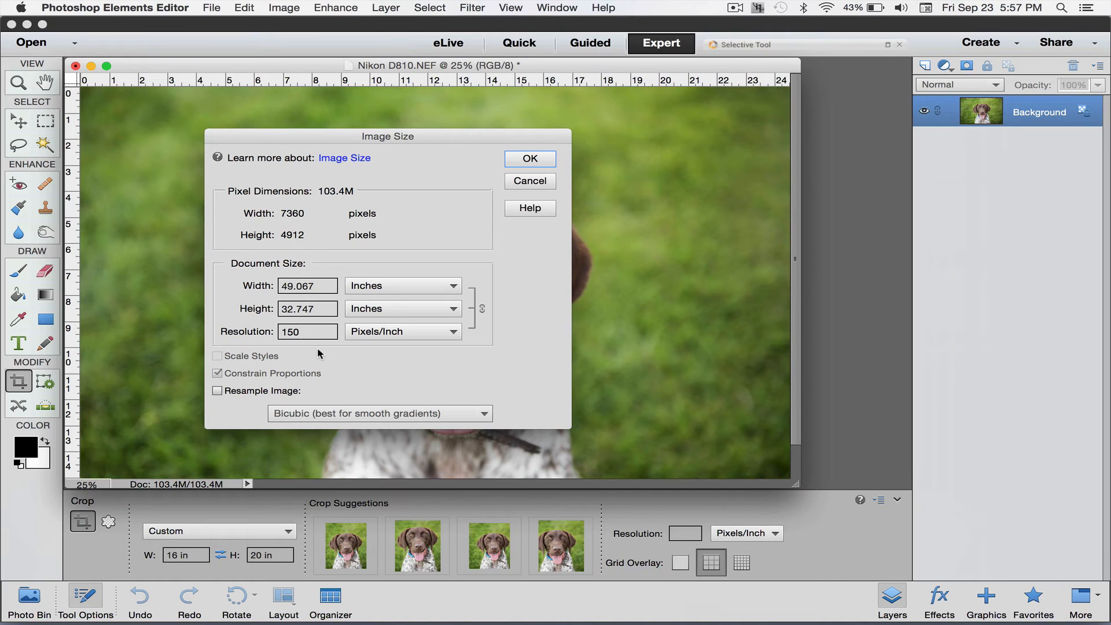
left_click(530, 184)
Close the dog photo without saving it and open the raw photo Nikon D700.NEF with its existing raw settings
left_click(75, 65)
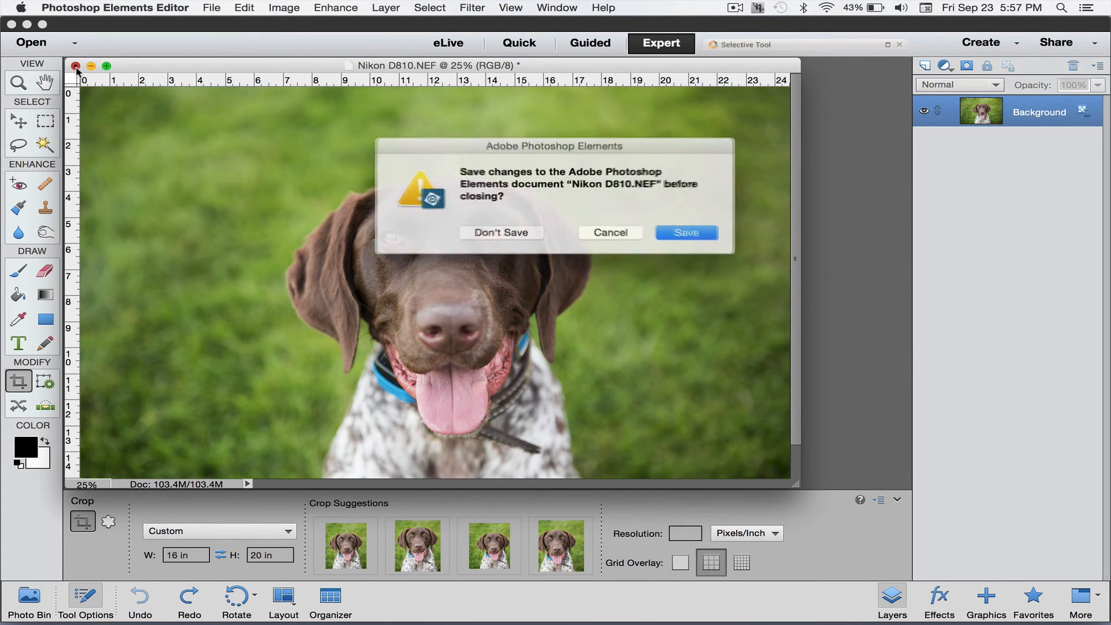
left_click(514, 232)
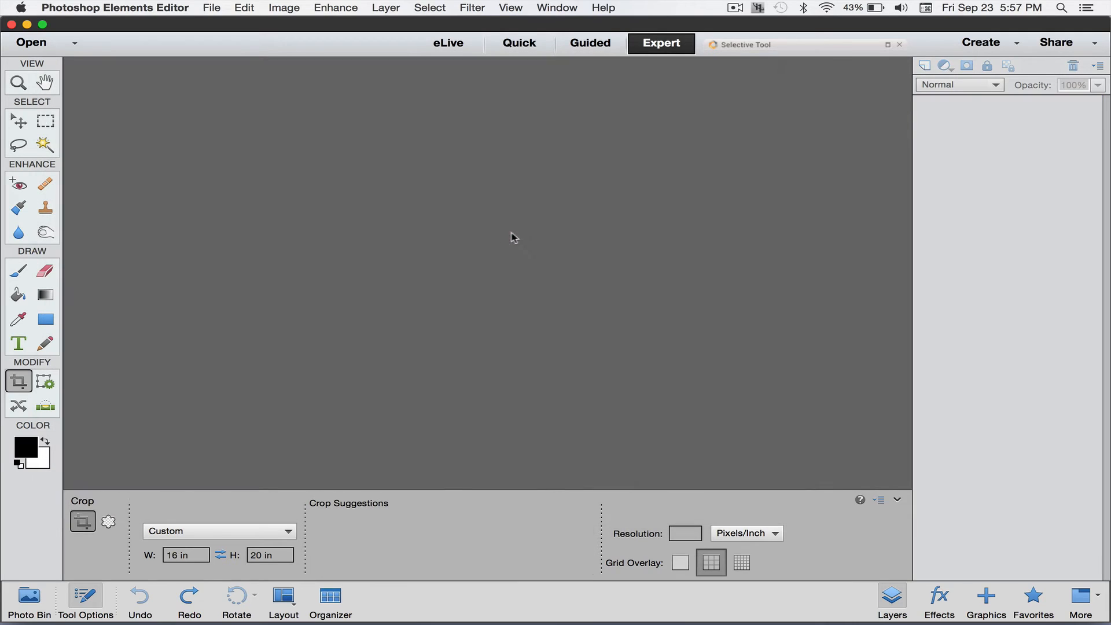
left_click(76, 43)
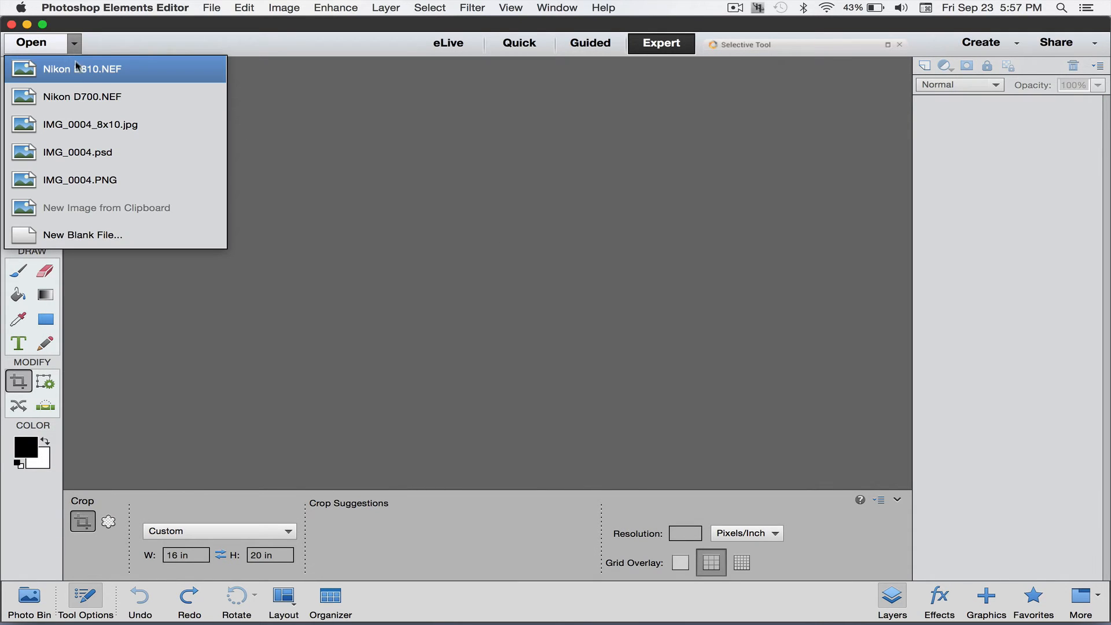
left_click(75, 96)
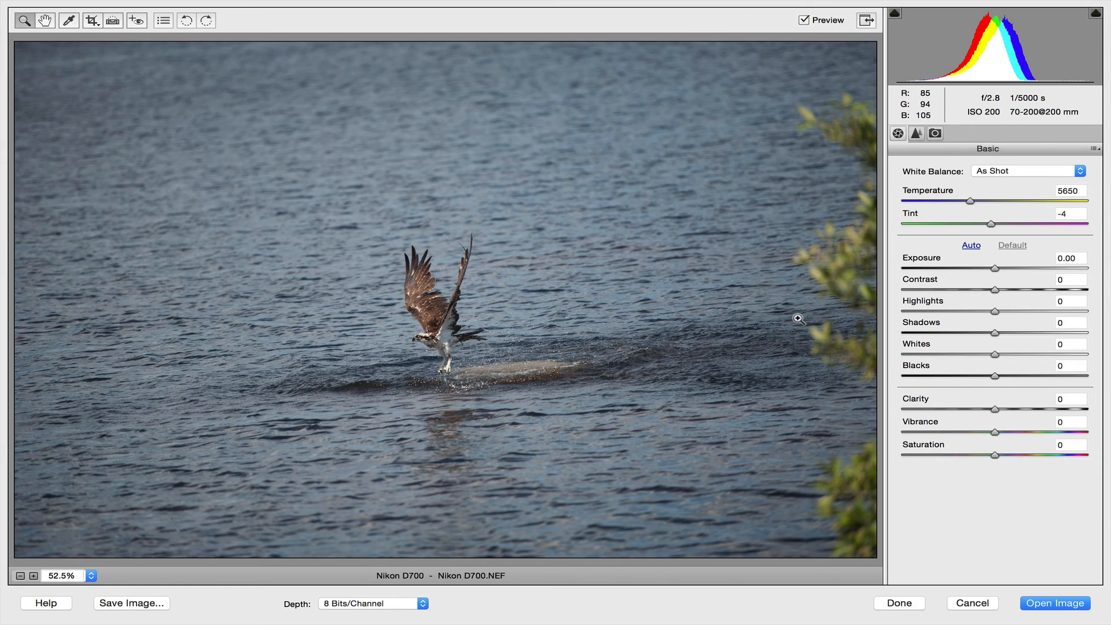
left_click(1060, 600)
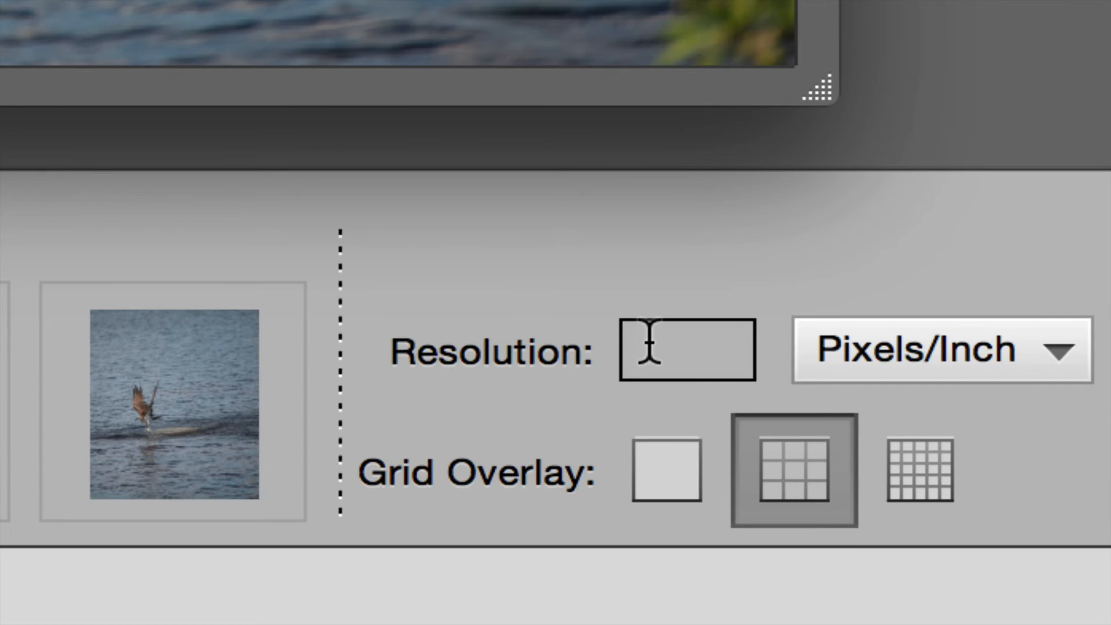
Crop the photo to 16 x 20 in at 150 pixels/inch in portrait, framing the bird with some water around its wings
type("150")
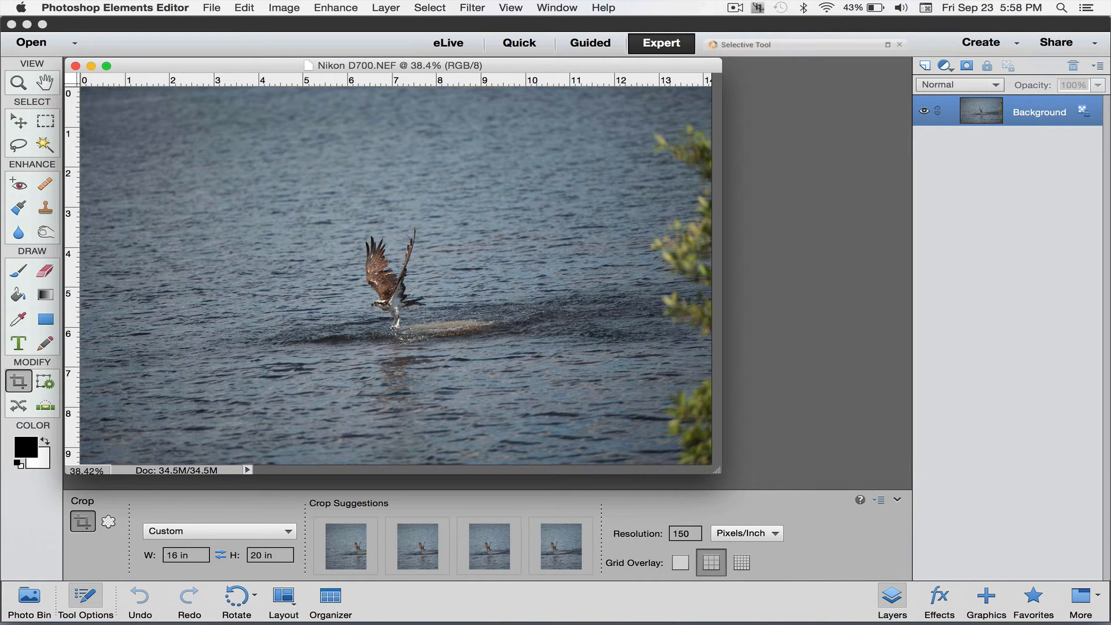
left_click_drag(316, 194, 501, 330)
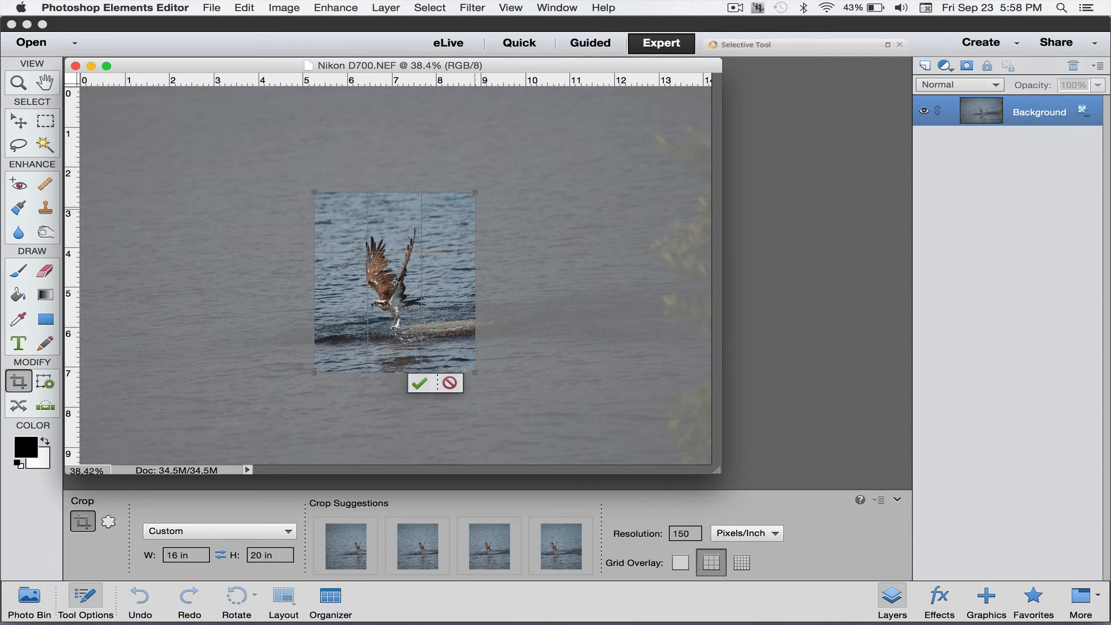
left_click_drag(476, 192, 470, 197)
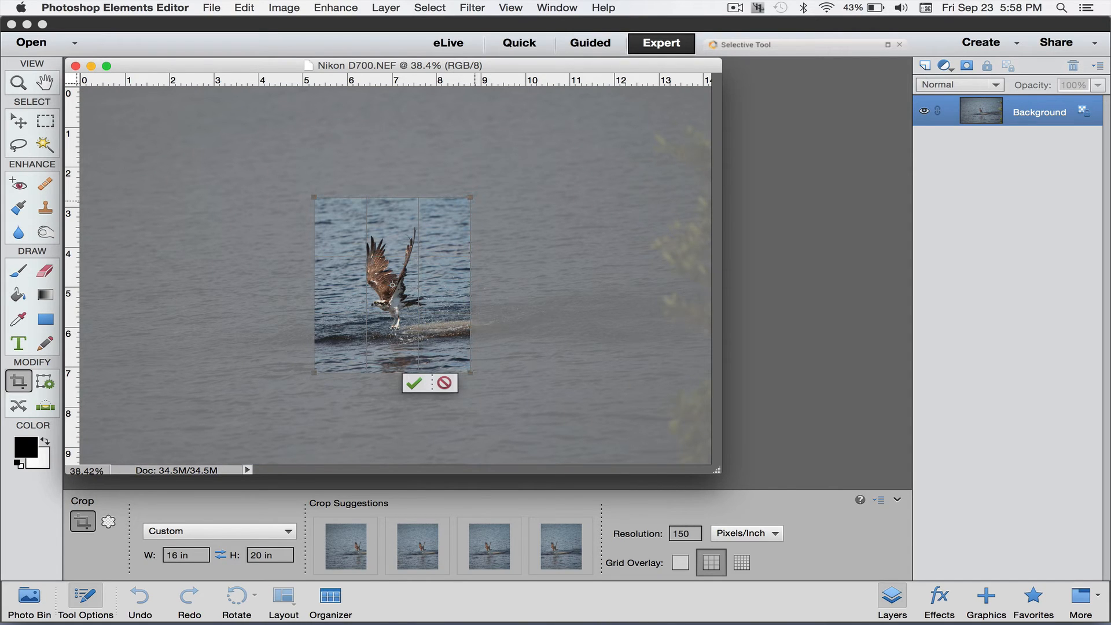
left_click(414, 384)
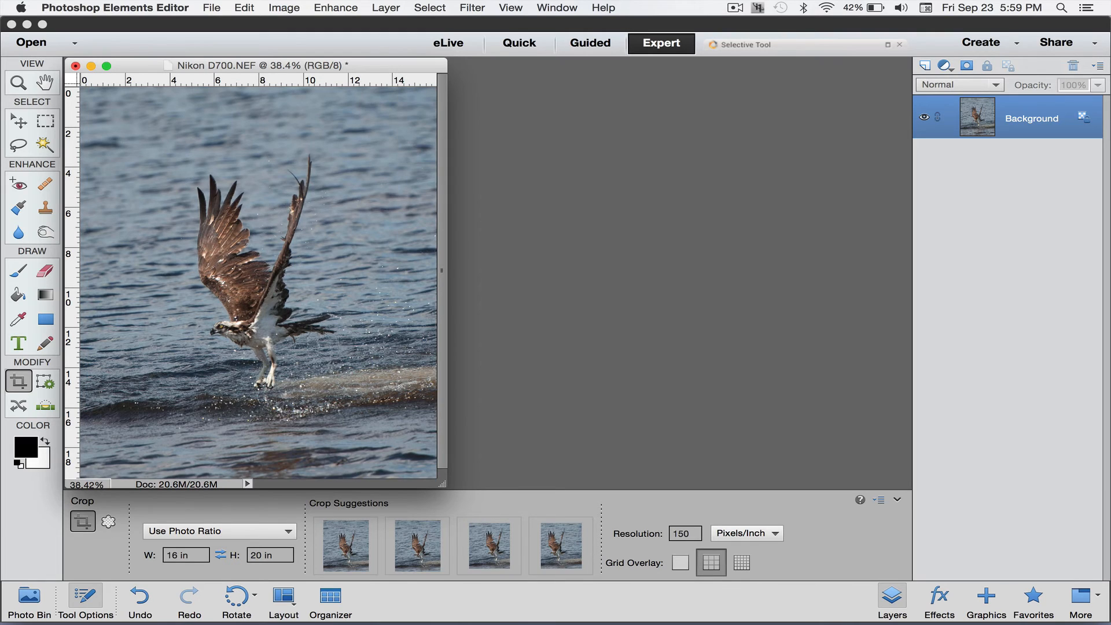
Send the cropped bird photo to the Perfect Resize 9 Suite automation tool
key("h")
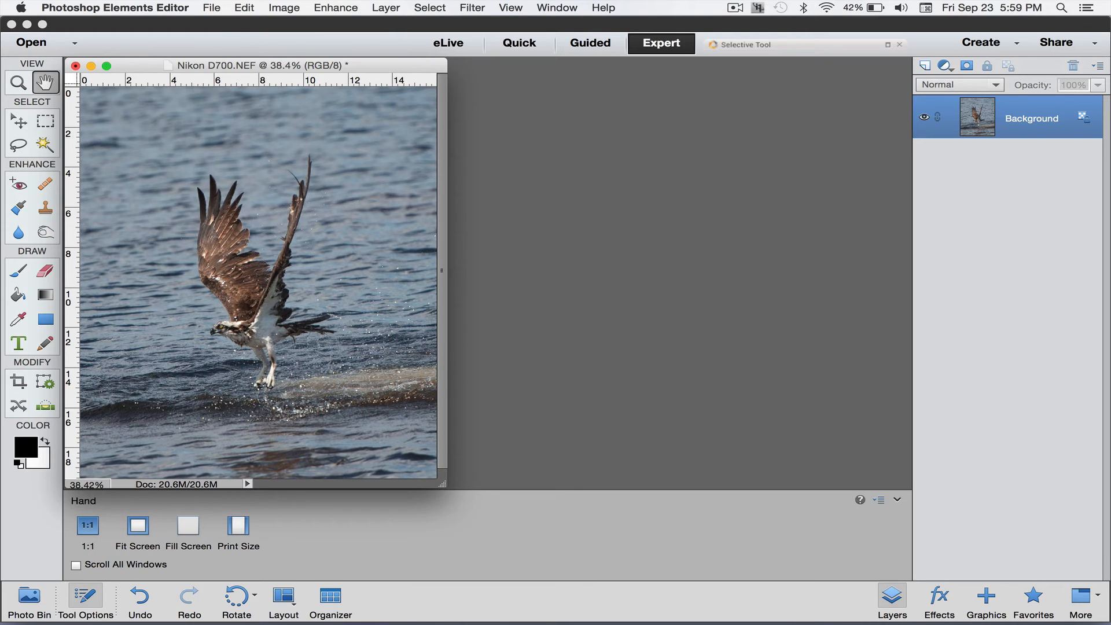
left_click(211, 7)
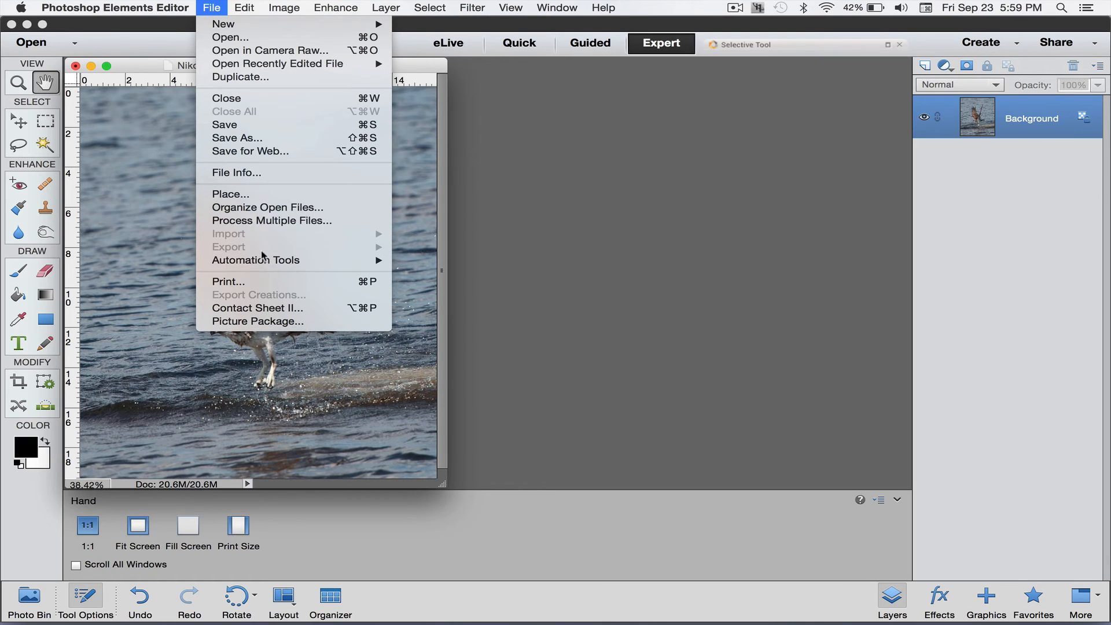
mouse_move(263, 261)
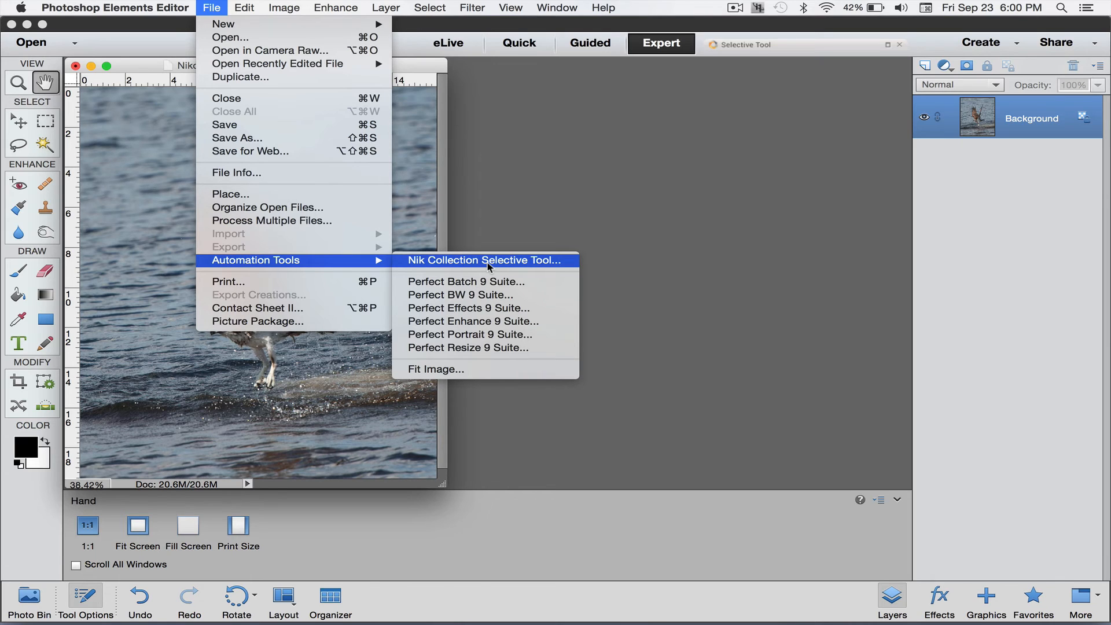
left_click(477, 349)
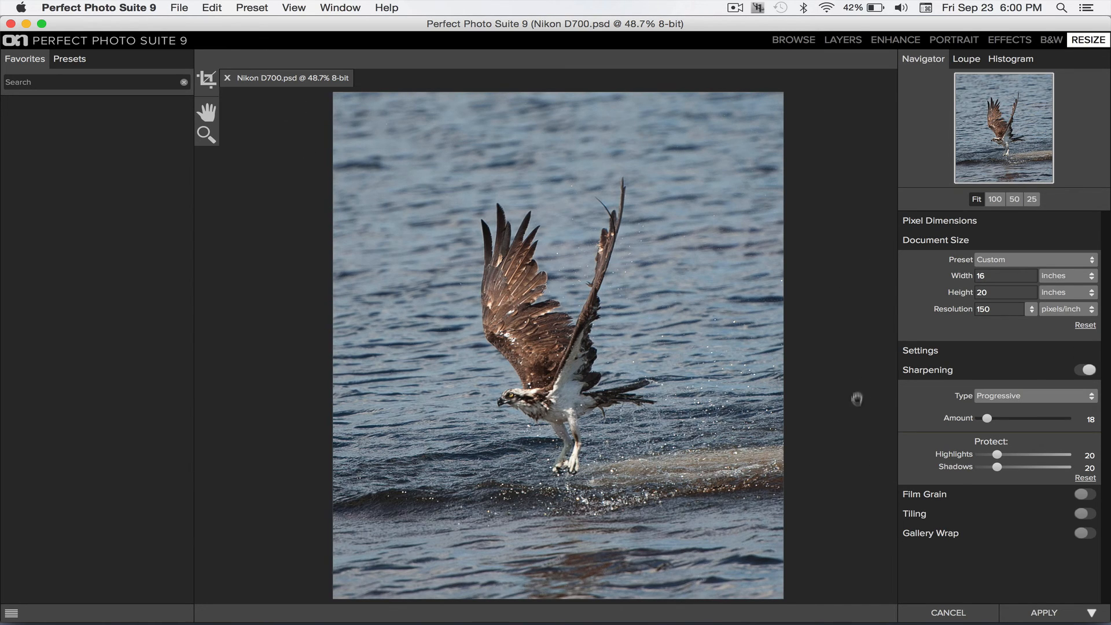
Set the bird photo's resolution to 360 pixels/inch, keeping the 16 x 20 in document size, and apply the resize
mouse_move(947, 252)
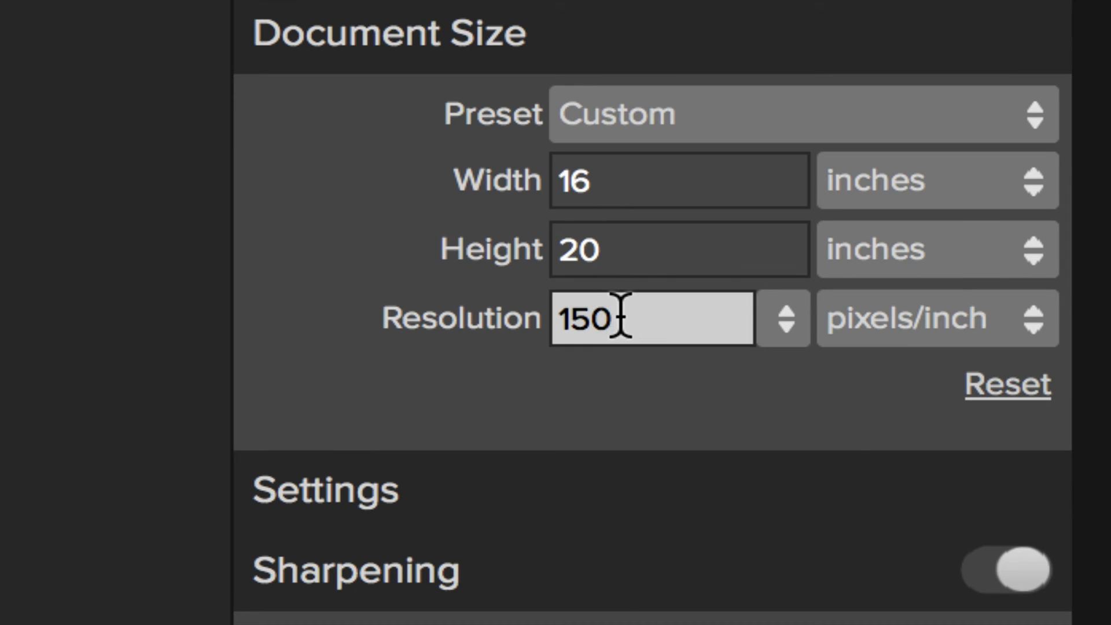
left_click_drag(620, 315, 557, 315)
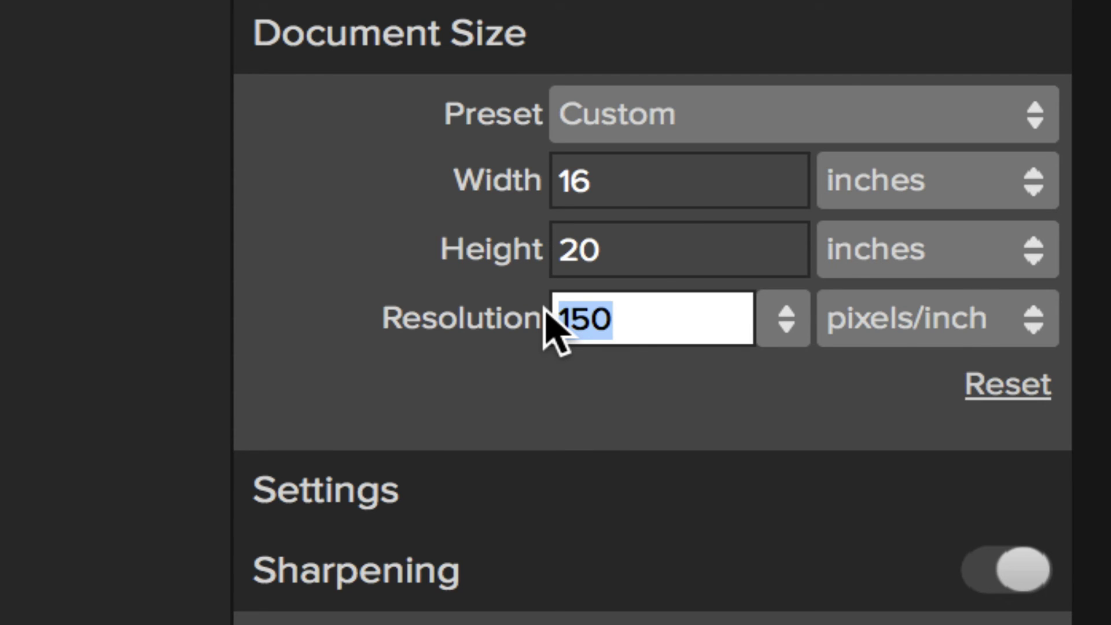
type("360")
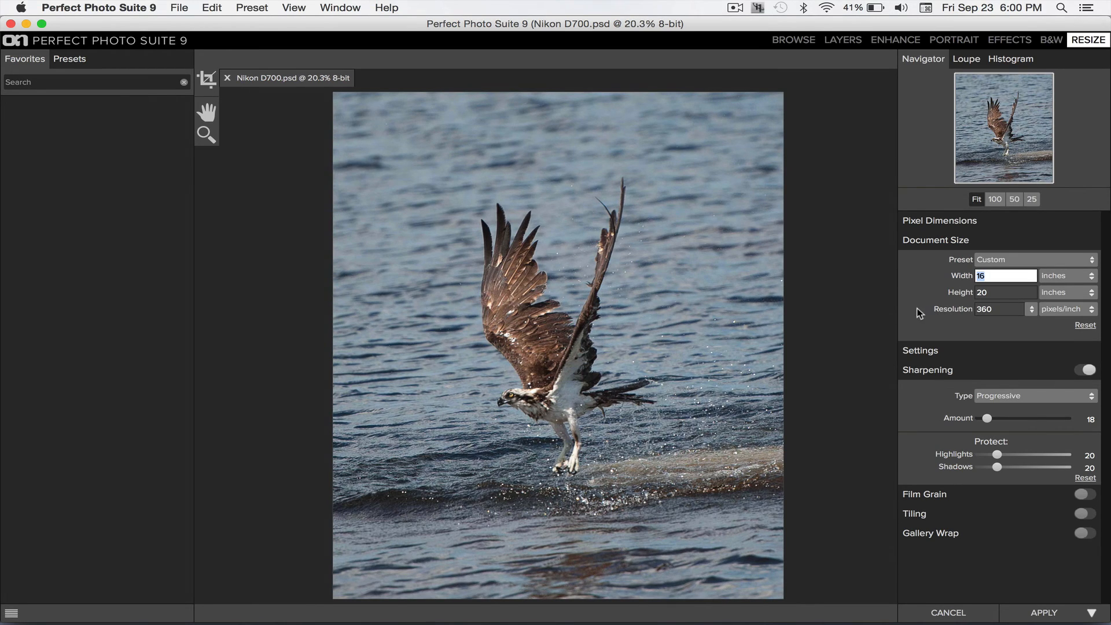
key("Tab")
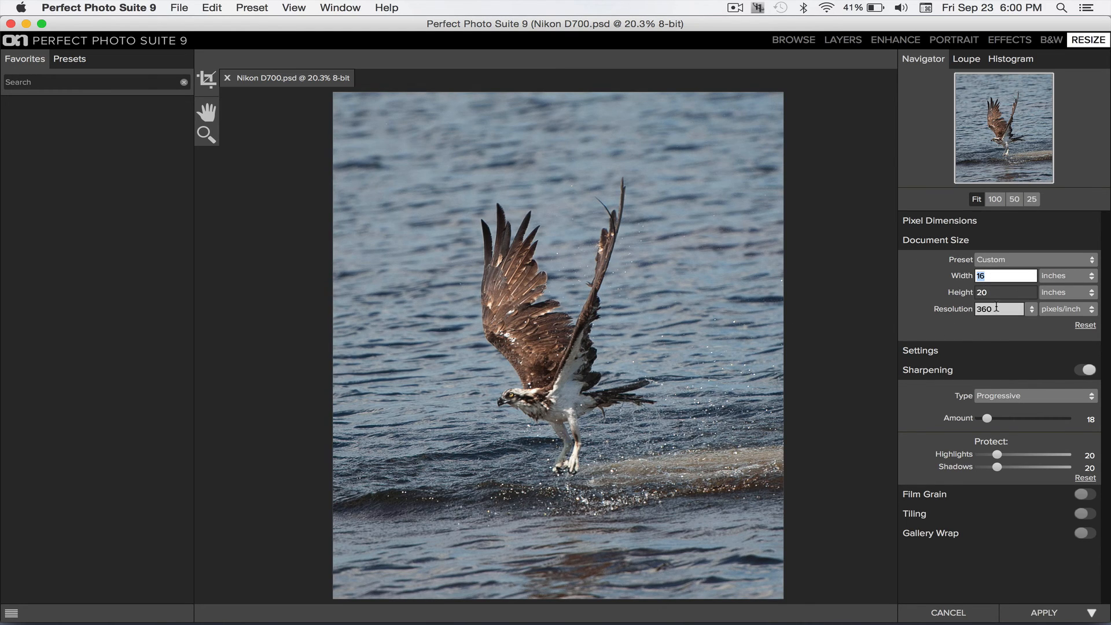
left_click(1046, 614)
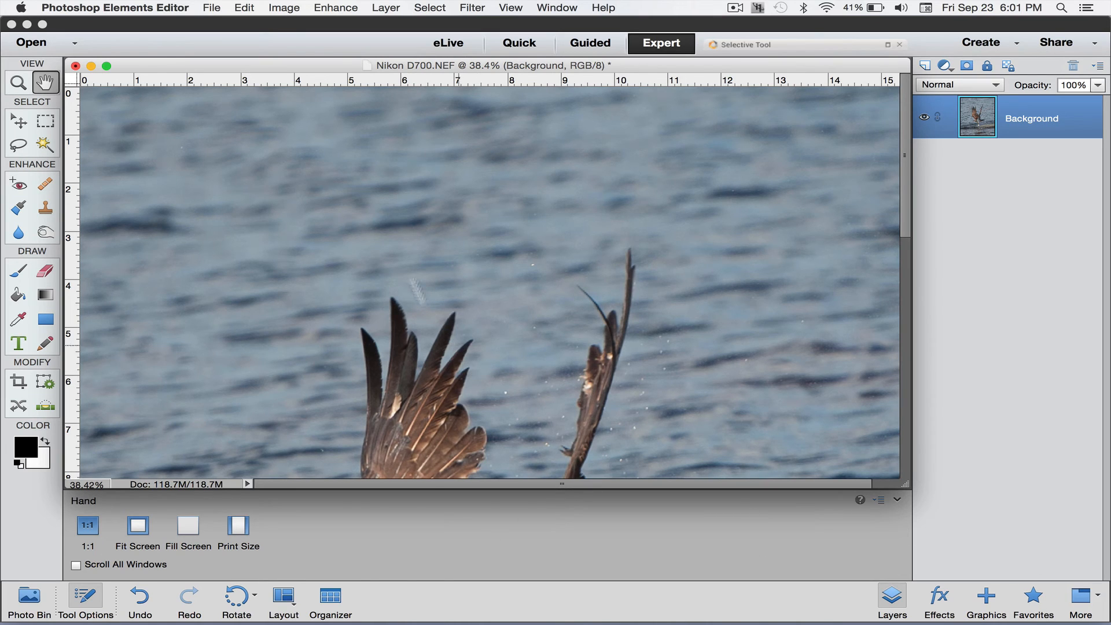
Check the enlarged bird photo's pixel dimensions, document size and resolution without changing them
left_click(280, 8)
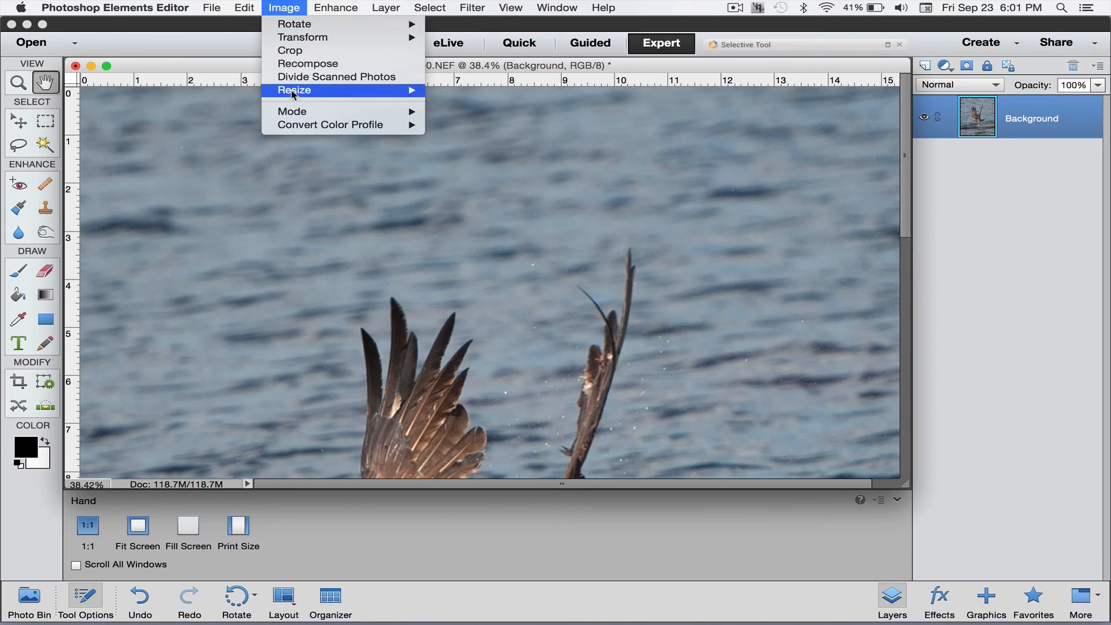
mouse_move(292, 91)
left_click(448, 91)
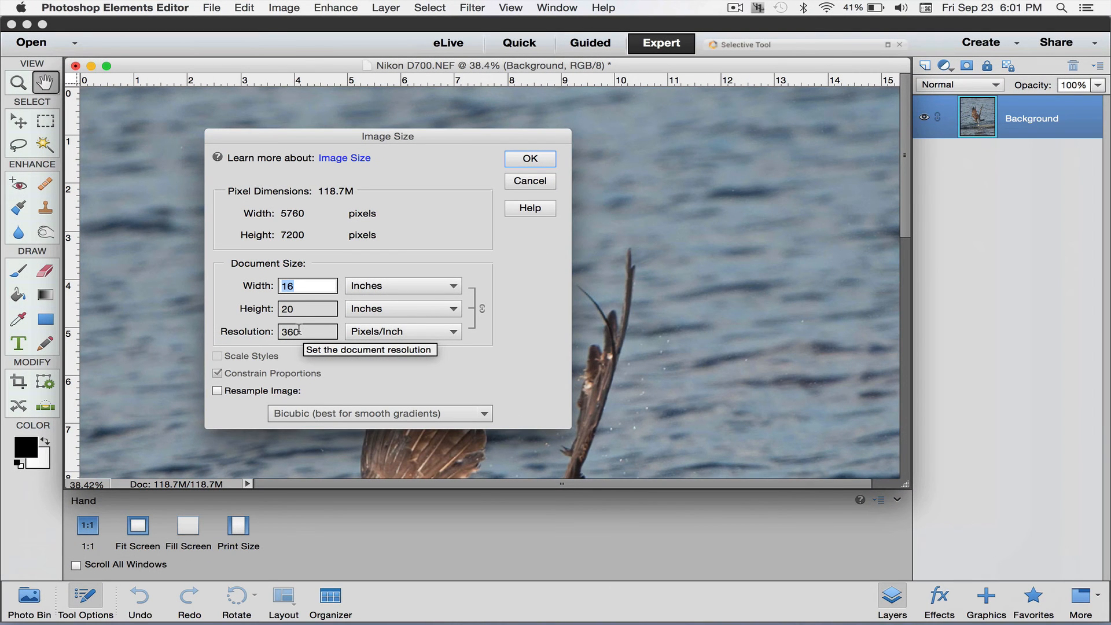
left_click(528, 180)
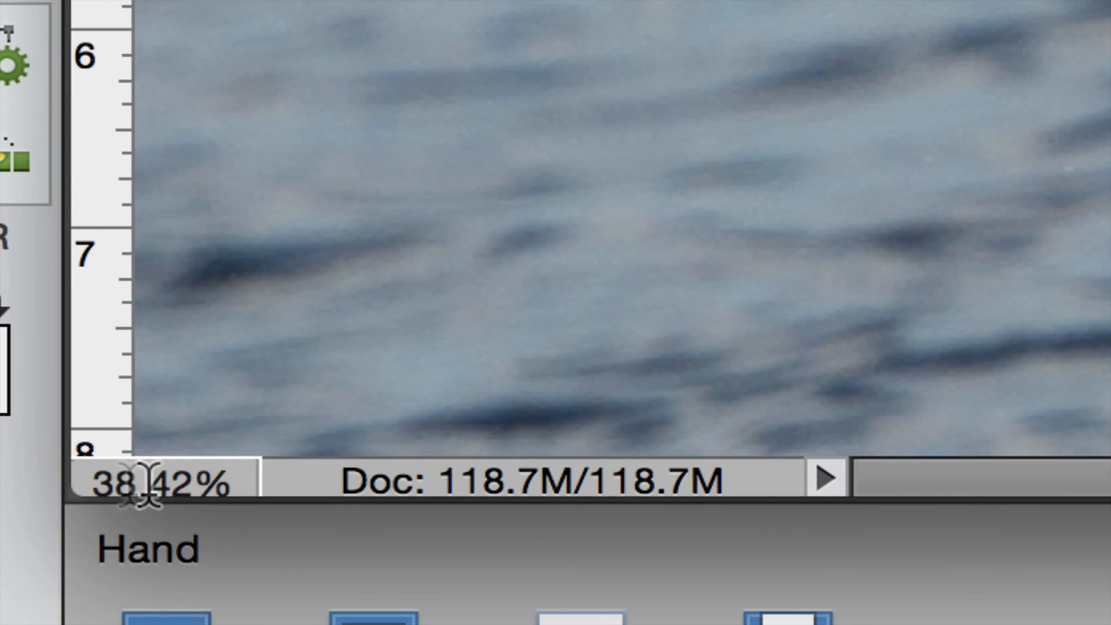
Set the enlarged bird photo's magnification to 100% and examine the detail in the wing feathers, head and body
left_click_drag(246, 480, 55, 490)
type("100")
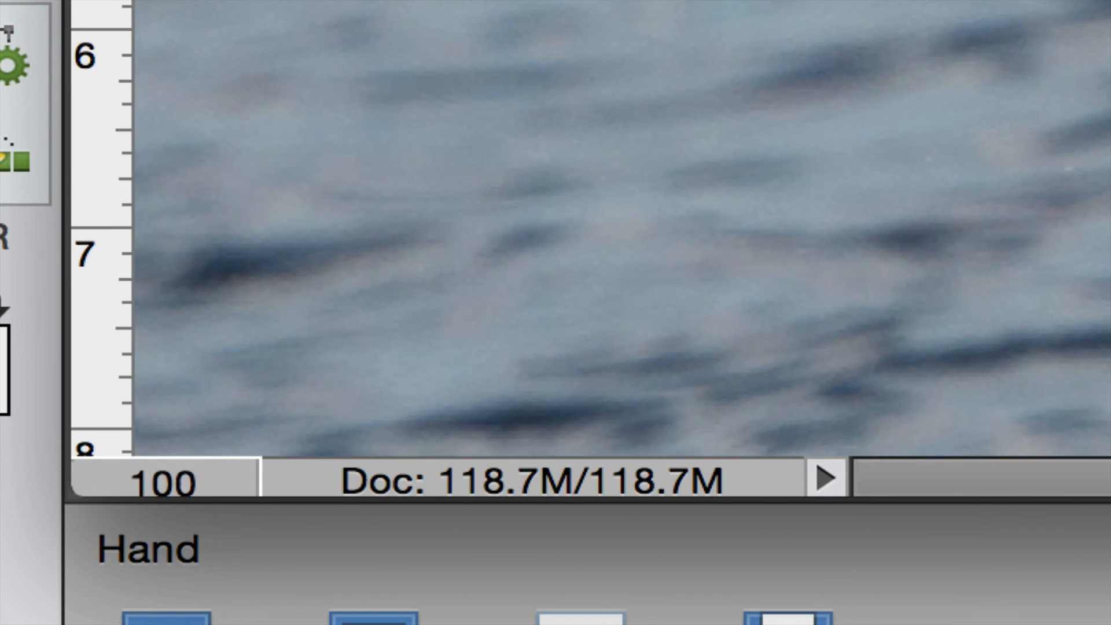
key("Return")
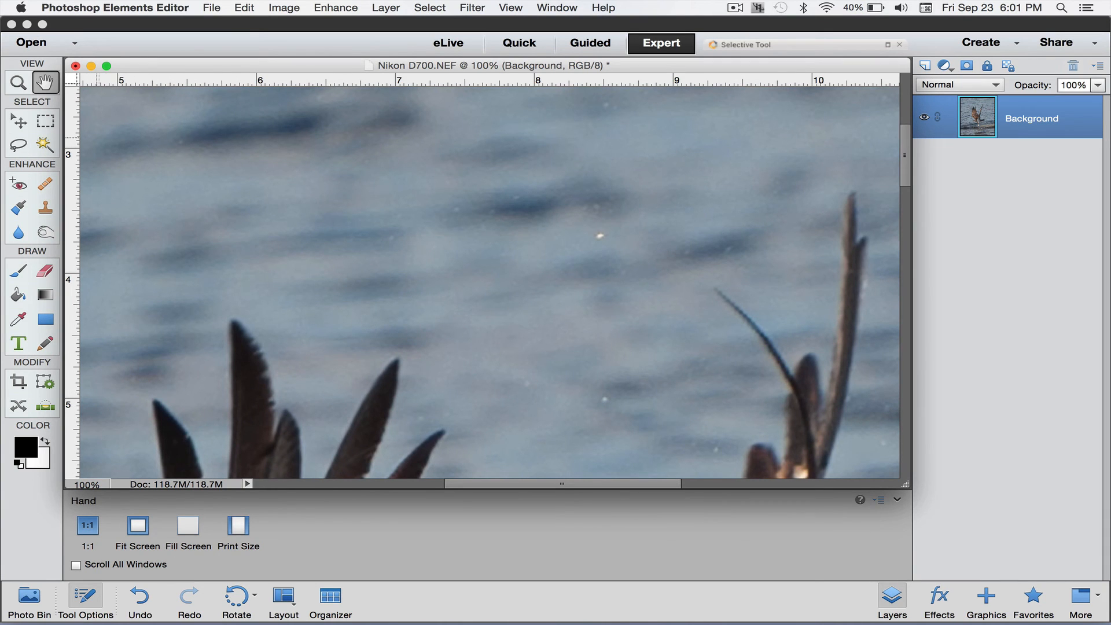
left_click_drag(341, 391, 404, 93)
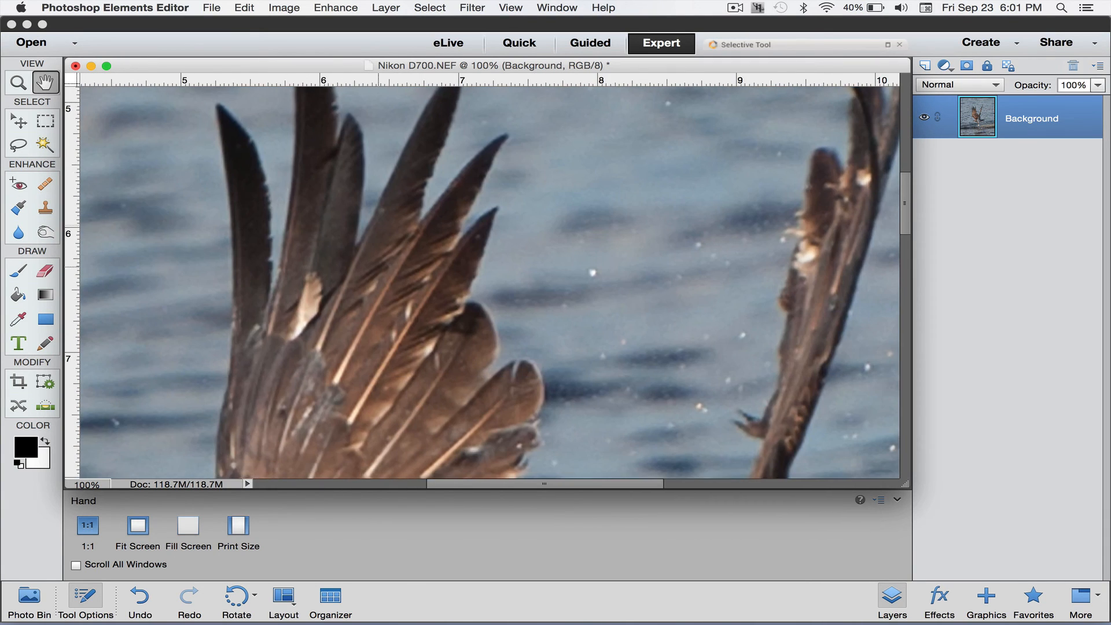
left_click_drag(346, 368, 357, 104)
left_click_drag(350, 425, 374, 161)
left_click_drag(515, 350, 465, 206)
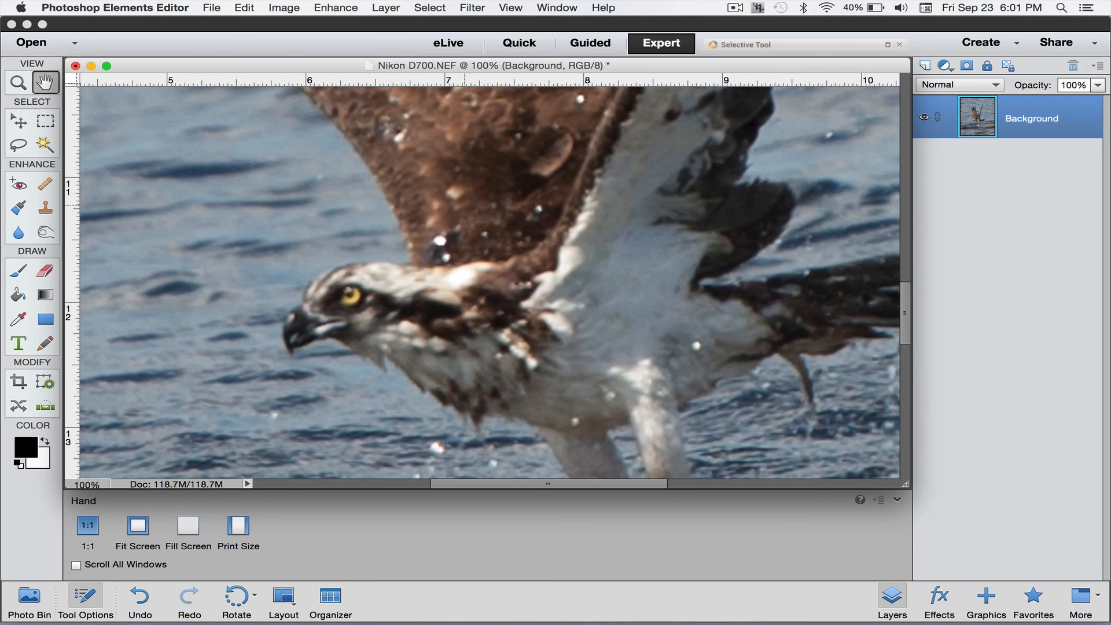
left_click_drag(442, 312, 440, 258)
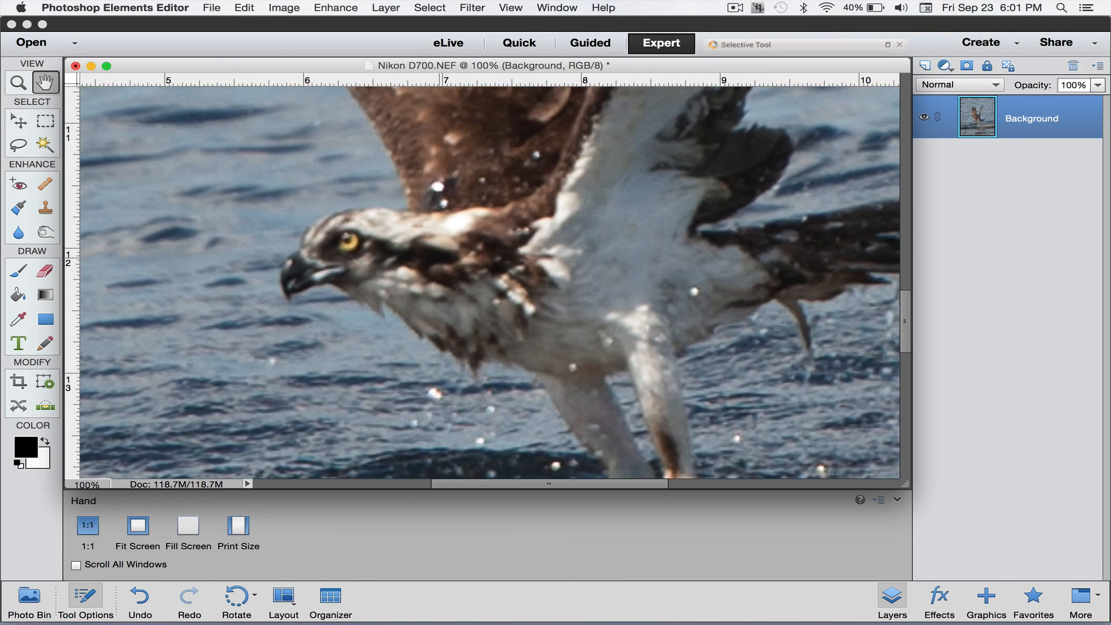
View the enlarged bird photo at print size and return to 100% magnification to compare the bird's detail
left_click(512, 7)
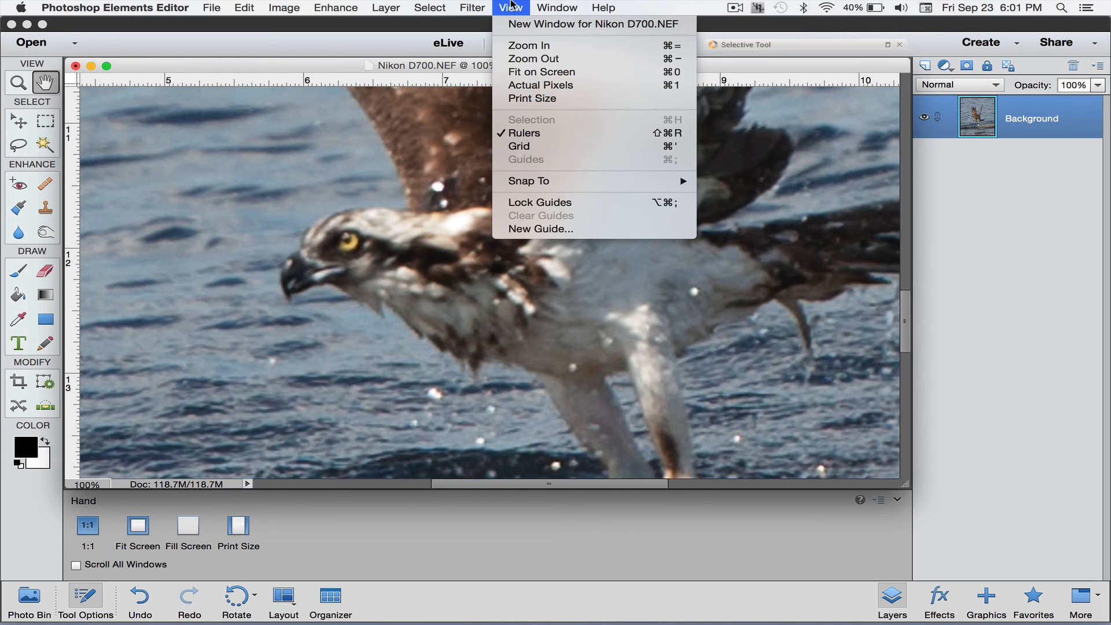
left_click(520, 99)
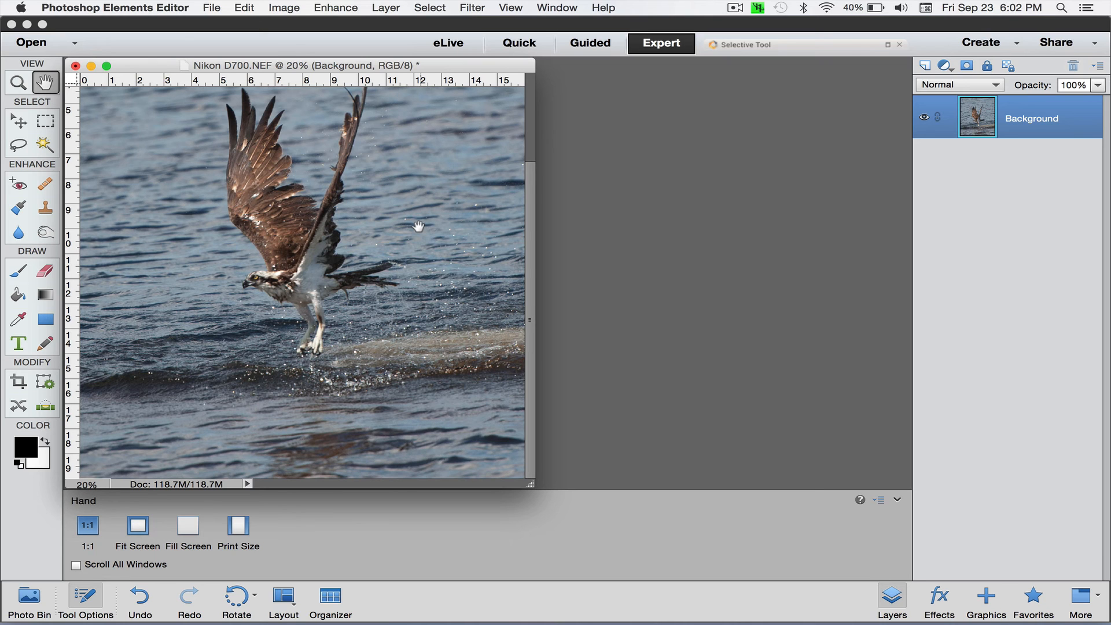
key("super+equal")
key("super+equal")
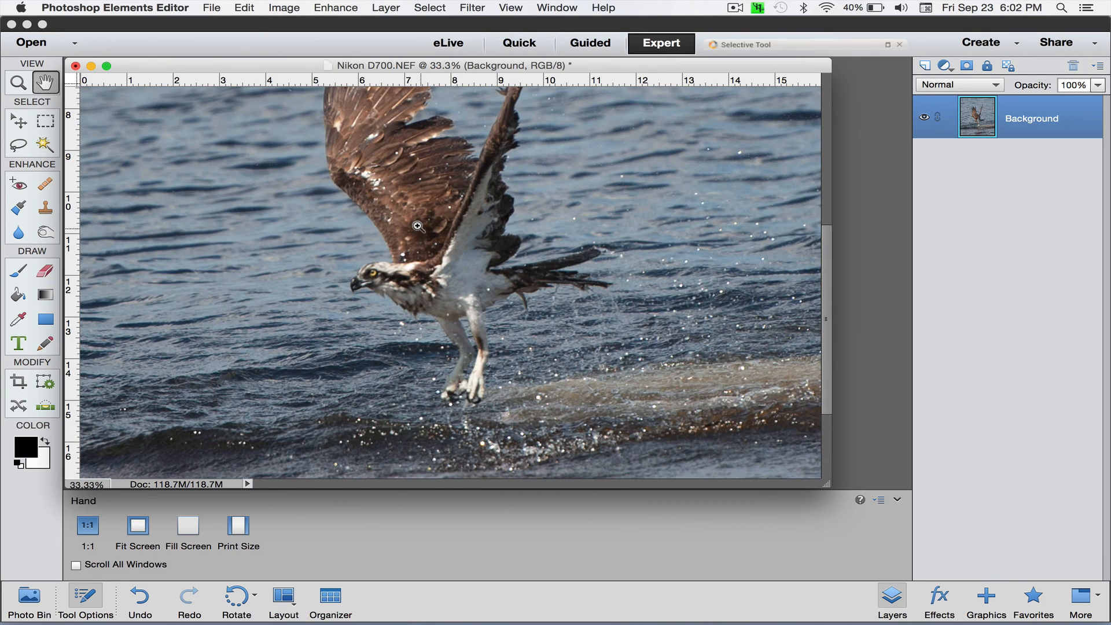
key("super+equal")
key("super+equal")
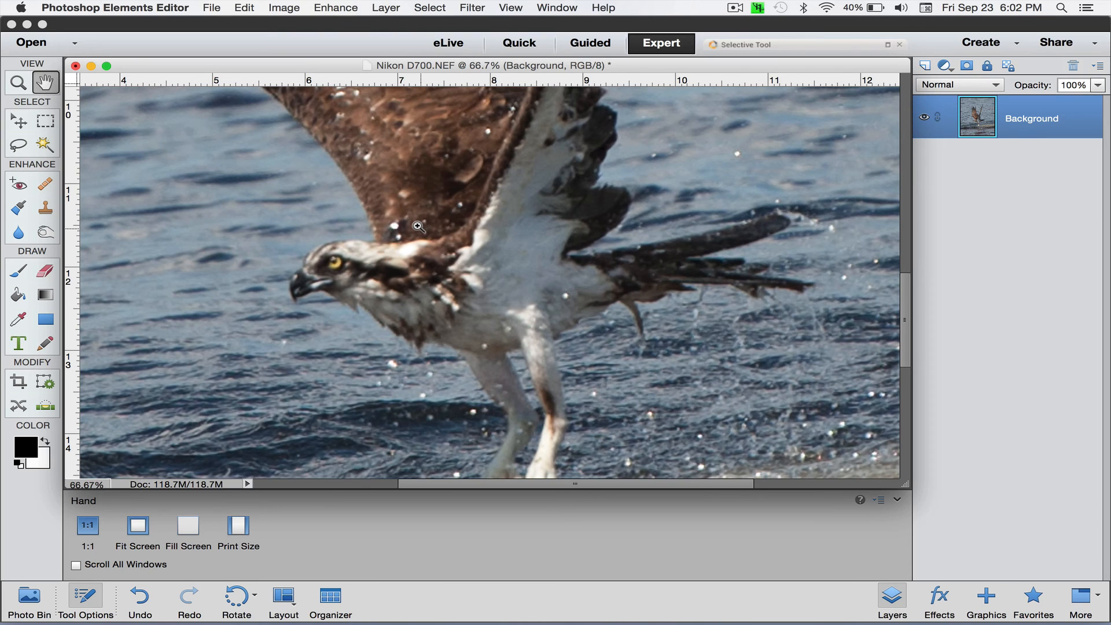
key("super+equal")
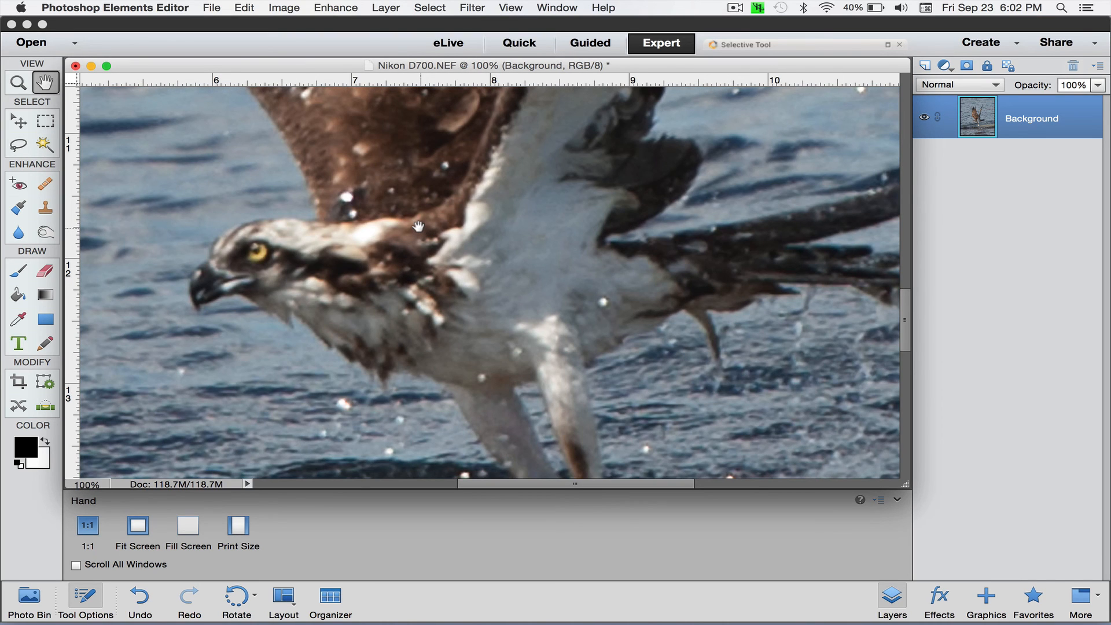
Undo the enlargement of the bird photo and inspect the original crop up close at 200% and as a whole
left_click(141, 603)
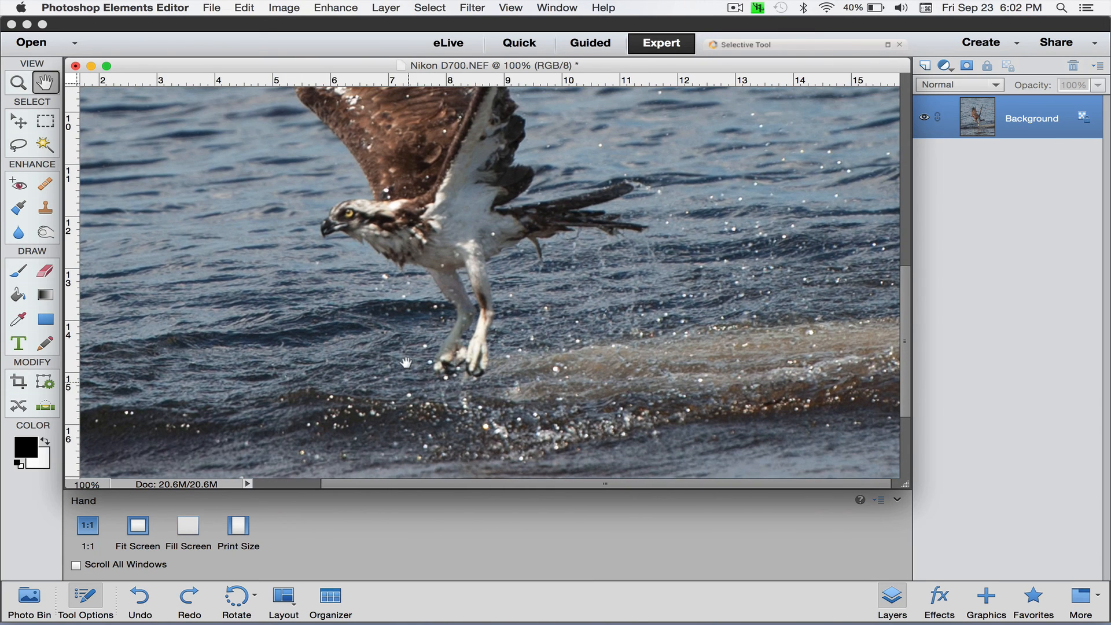
key("super+equal")
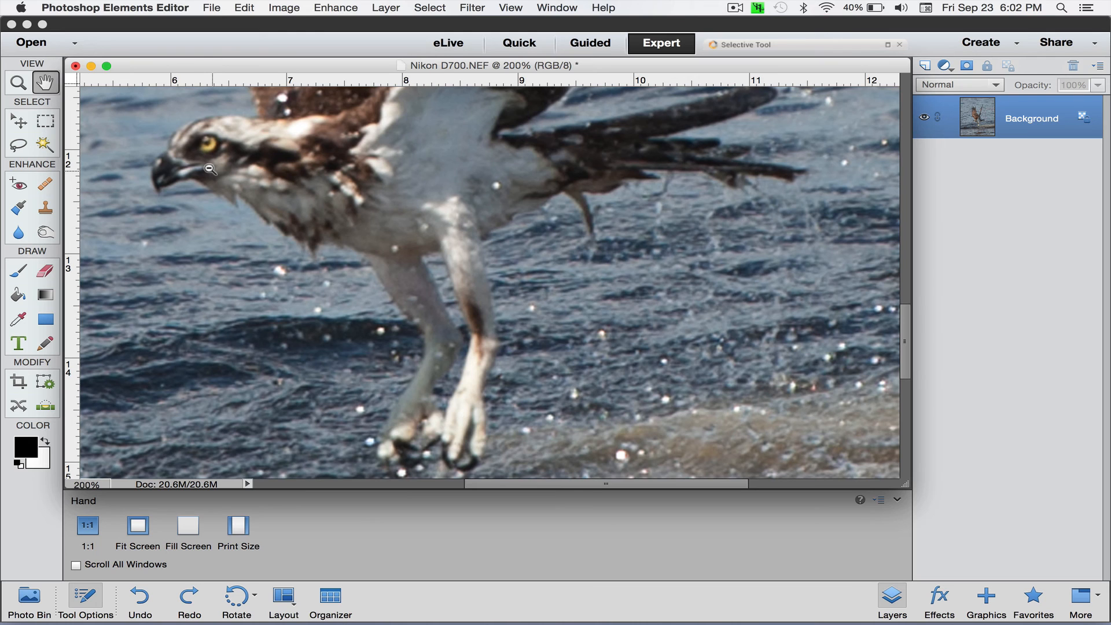
key("super+minus")
key("super+minus")
key("super+minus")
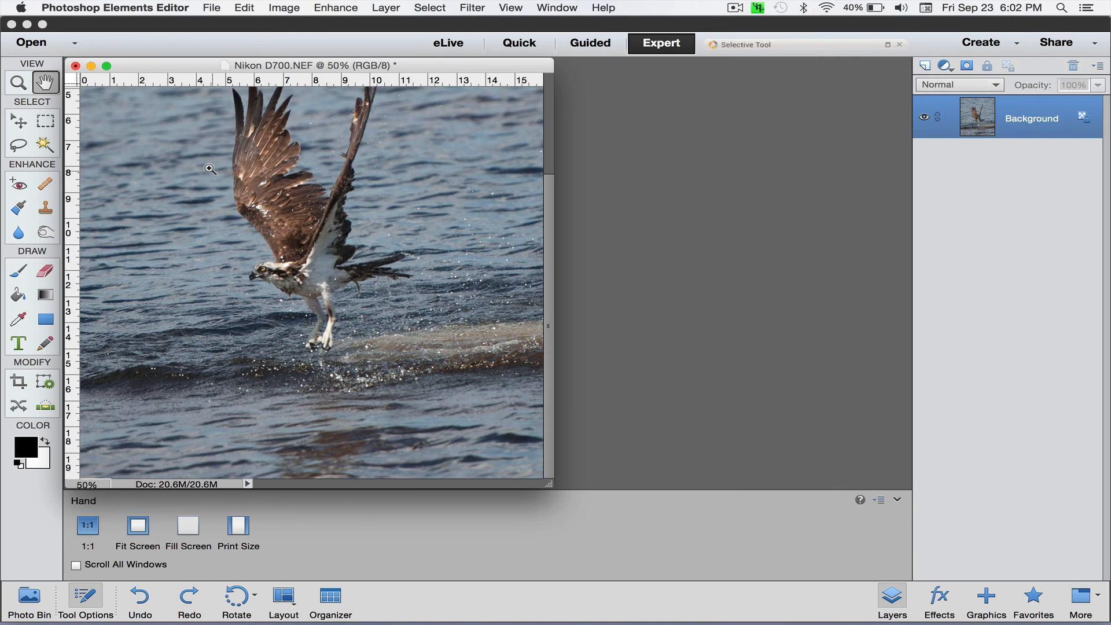
key("super+minus")
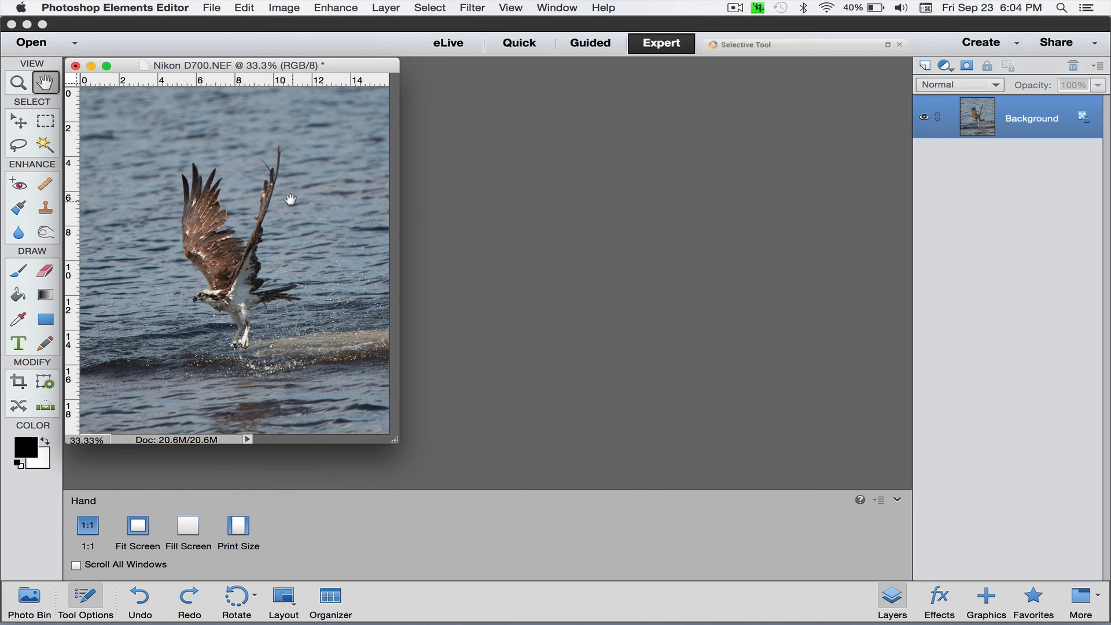
Check the original low-resolution crop's pixel dimensions, document size and resolution without changing them
left_click(278, 6)
mouse_move(304, 90)
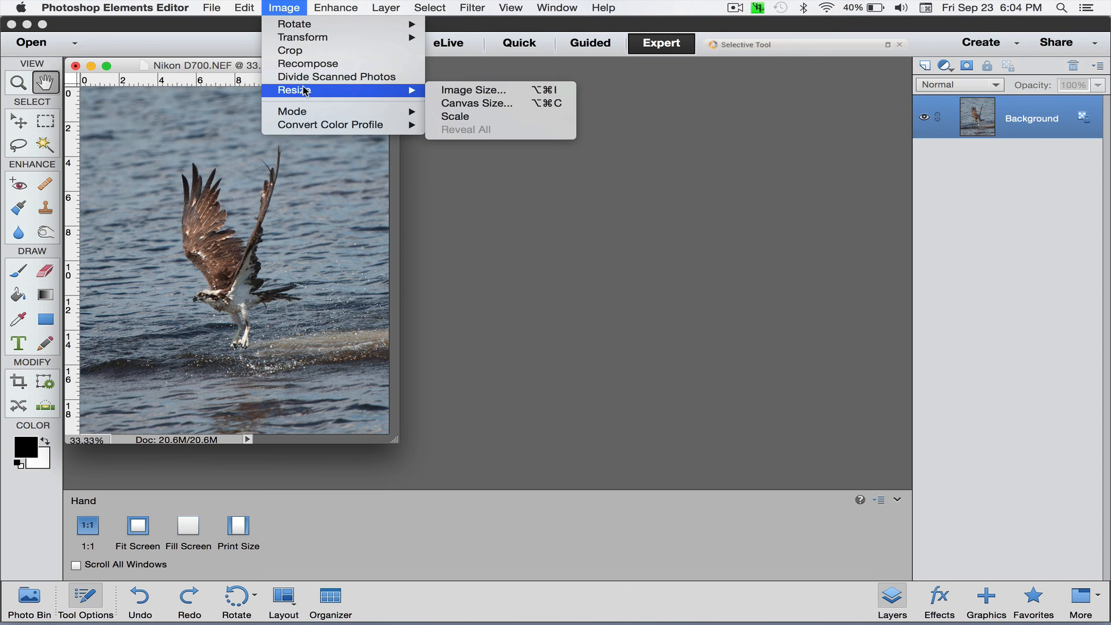
left_click(455, 97)
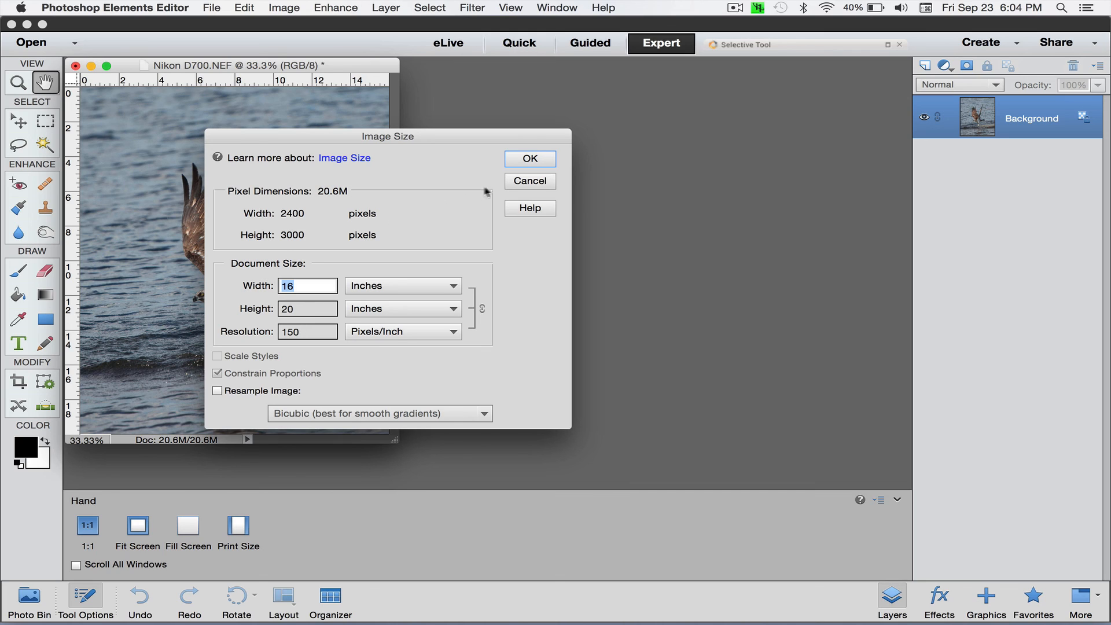
left_click(527, 180)
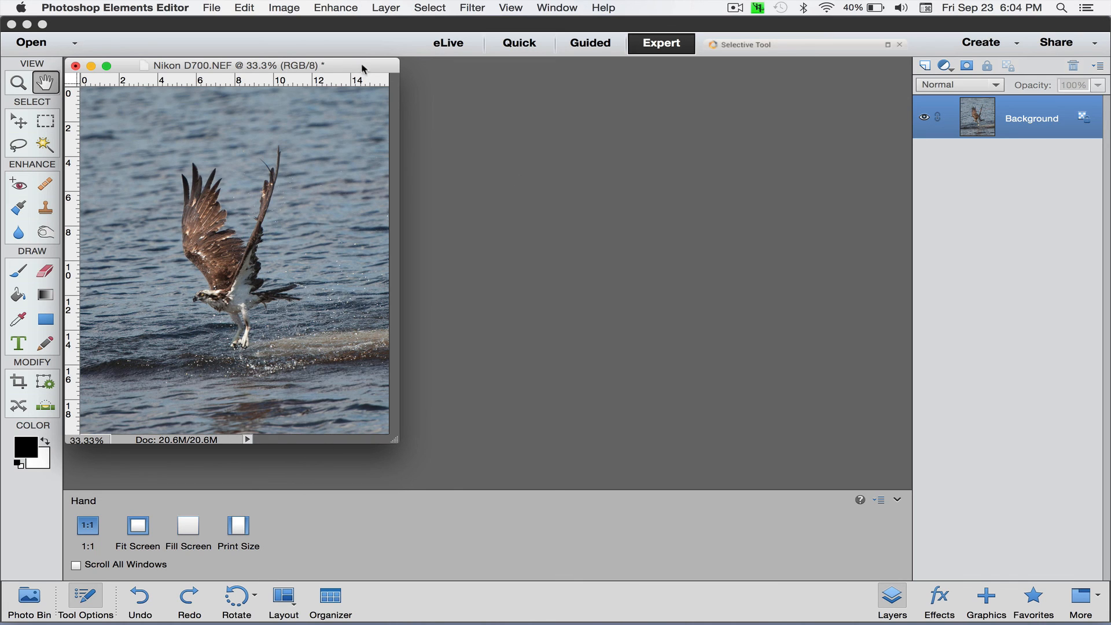